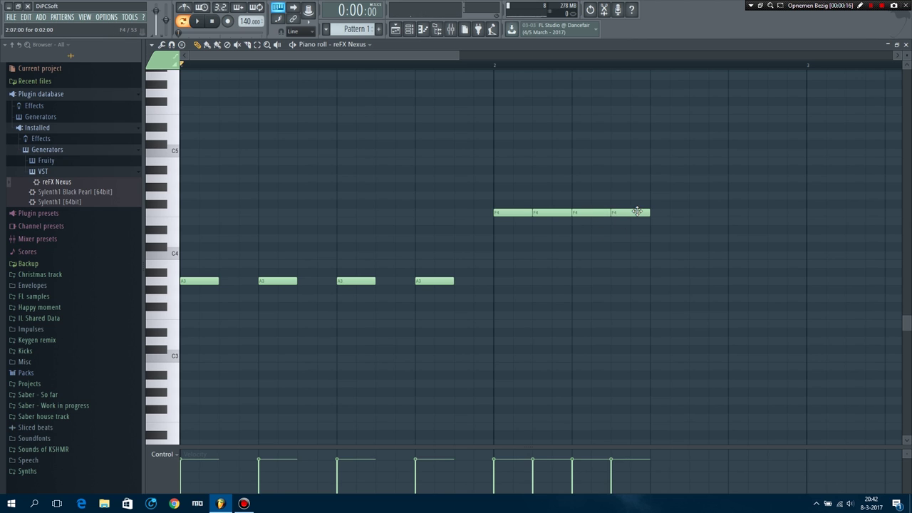
- Spread the four F4 notes across bar 2 with gaps between them, and copy them to C4 in bar 3
left_click_drag(595, 215, 673, 221)
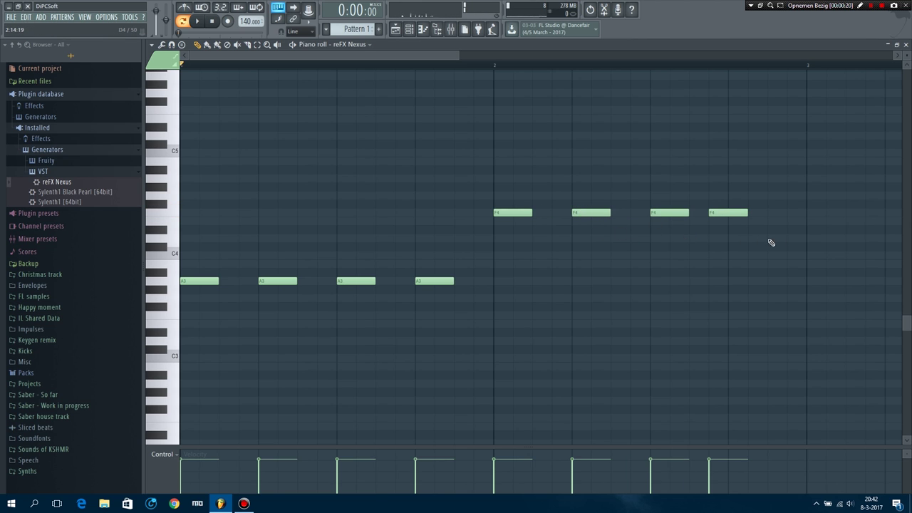
left_click_drag(771, 243, 458, 193)
left_click_drag(458, 55, 410, 226)
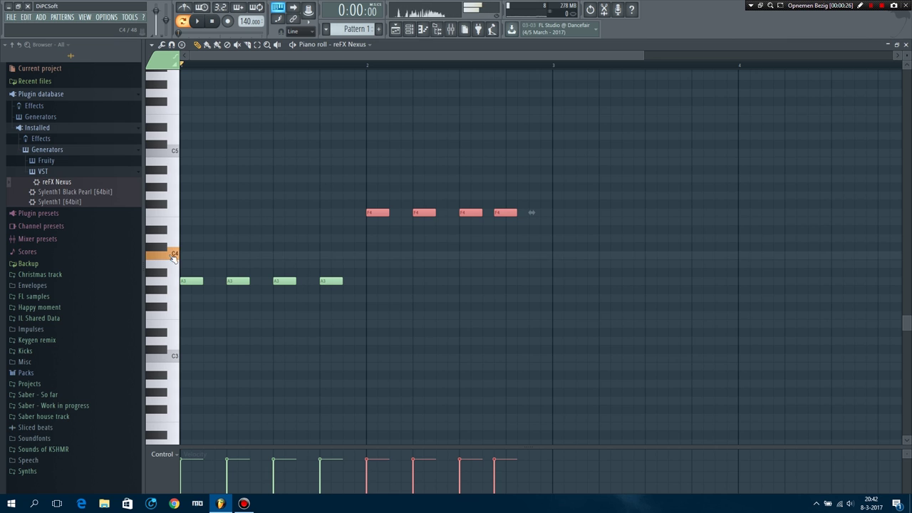
left_click_drag(369, 224, 555, 267)
- Play the pattern and set its tempo to 150
key("space")
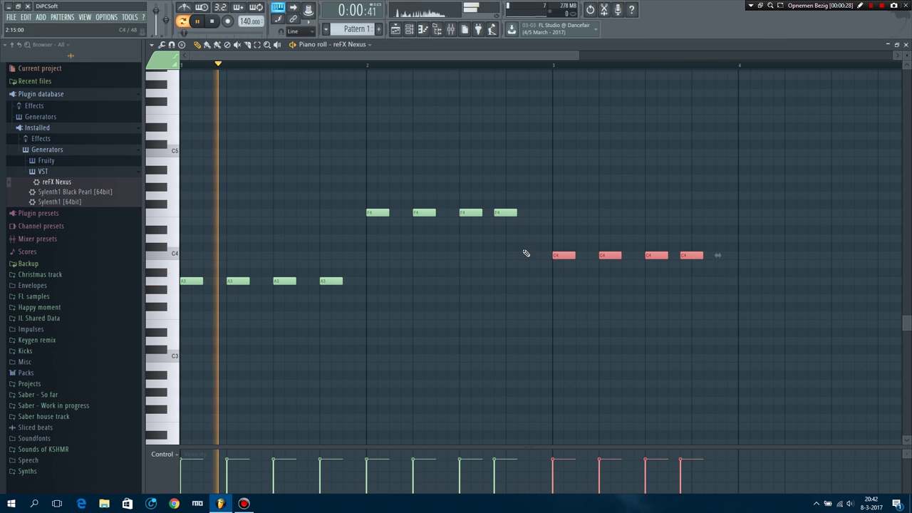
left_click_drag(250, 21, 250, 3)
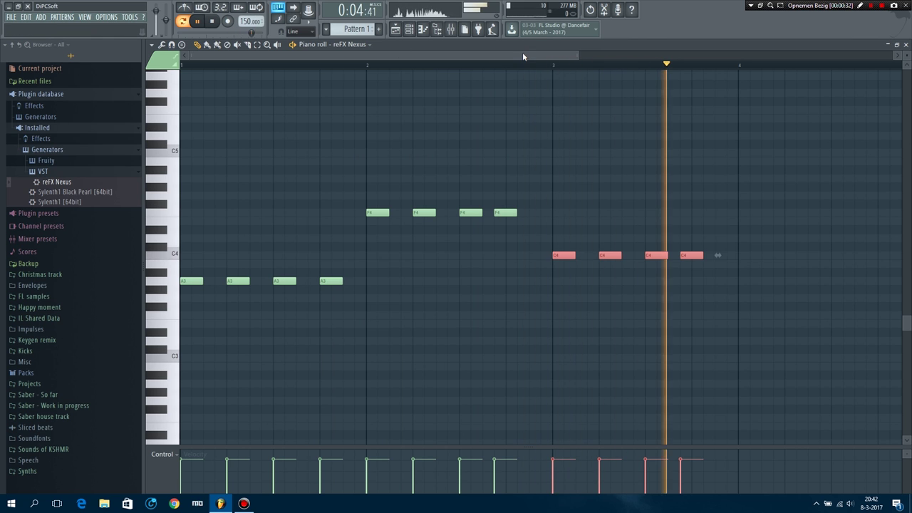
- Move the last C4 note in bar 3 and the last F4 note in bar 2 later for even spacing, and play the pattern
left_click_drag(685, 255, 697, 255)
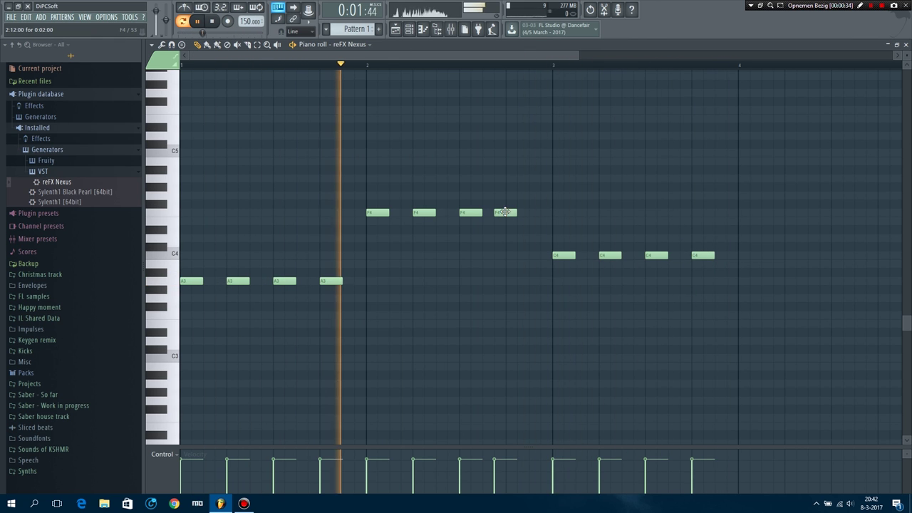
left_click_drag(505, 213, 518, 213)
left_click(212, 20)
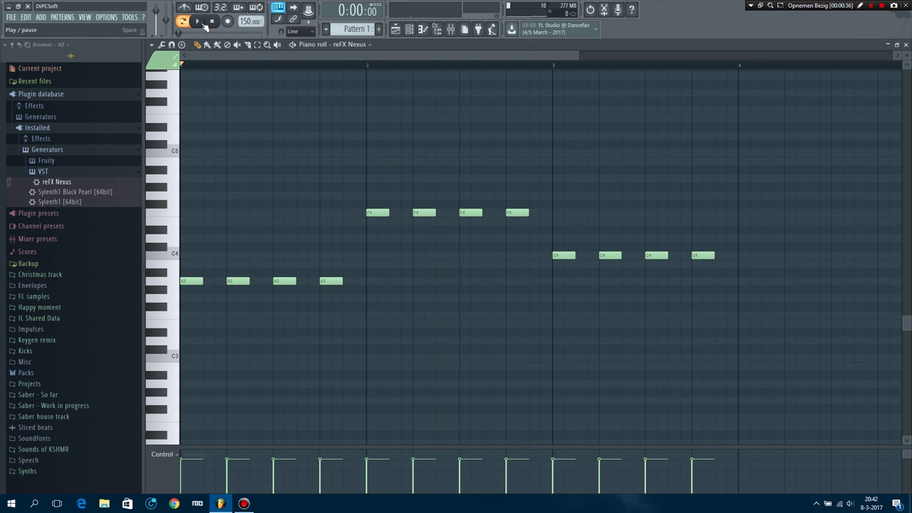
left_click(198, 20)
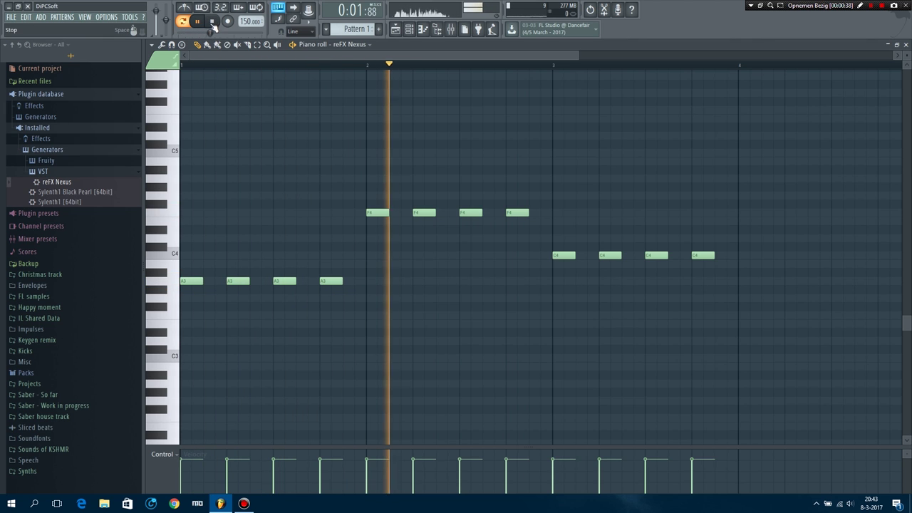
key("space")
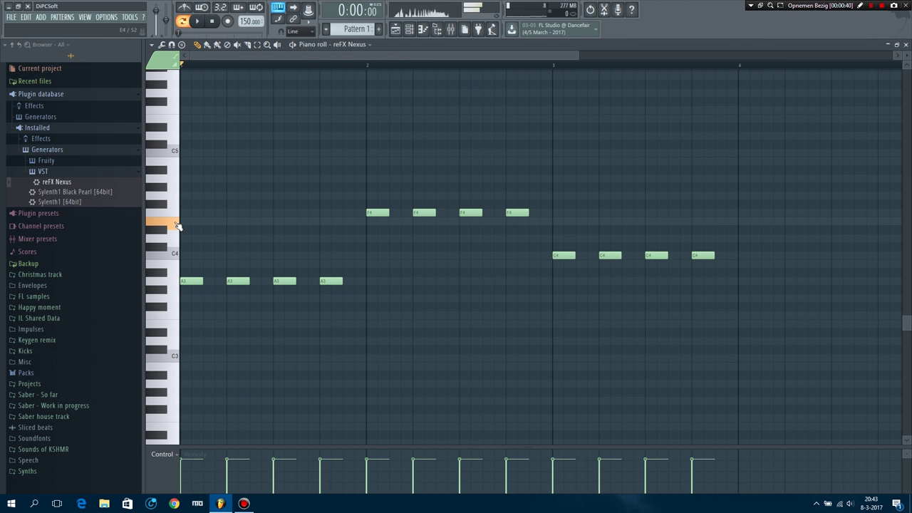
- Lower the four F4 notes in bar 2 to E4 and play the pattern
left_click_drag(503, 232, 344, 205)
left_click_drag(510, 216, 372, 210)
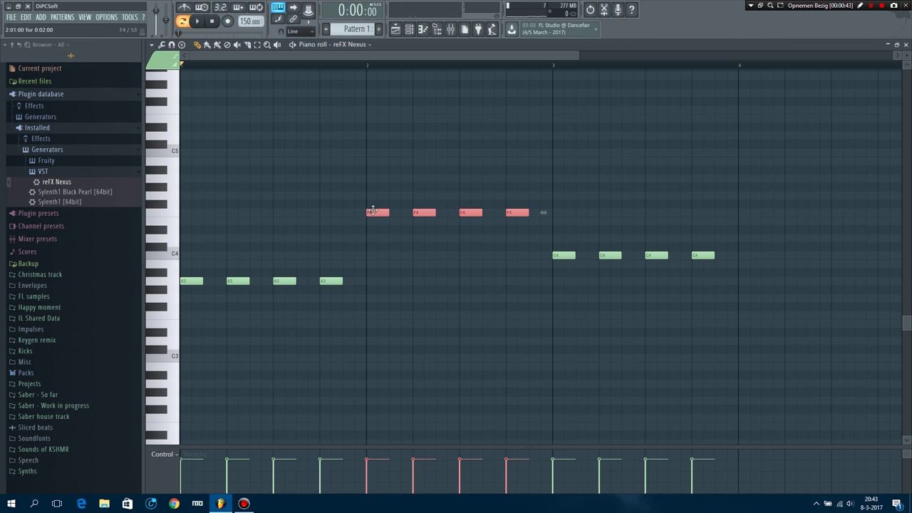
key("space")
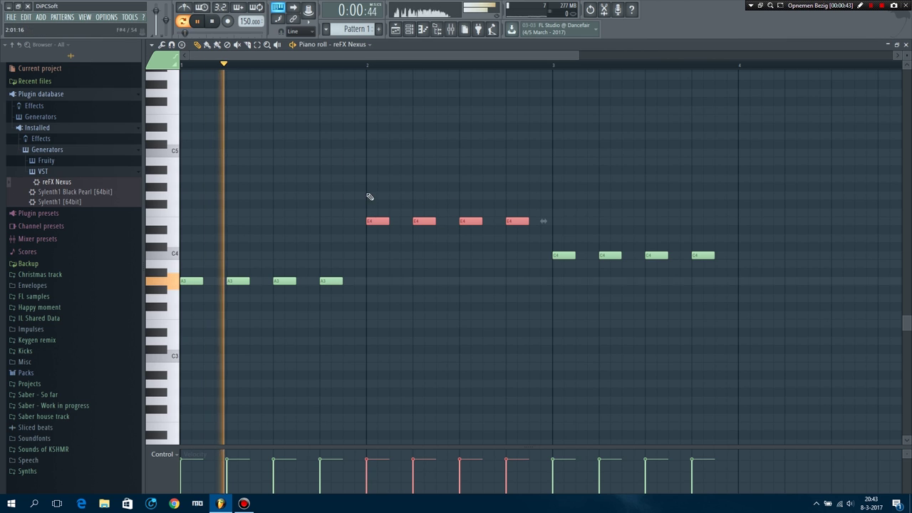
- Stop playback, raise the four bar 3 notes to F4, and copy them to D4 in bar 4
left_click(212, 22)
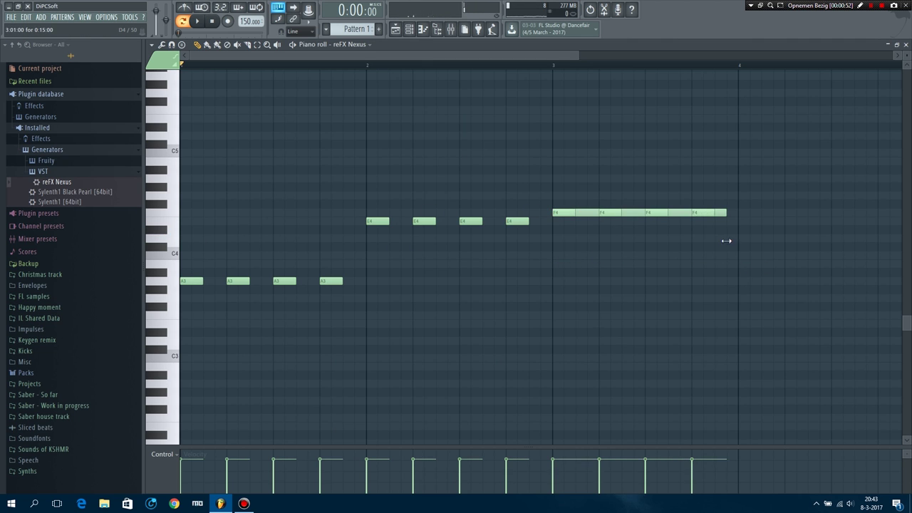
left_click_drag(561, 215, 732, 263)
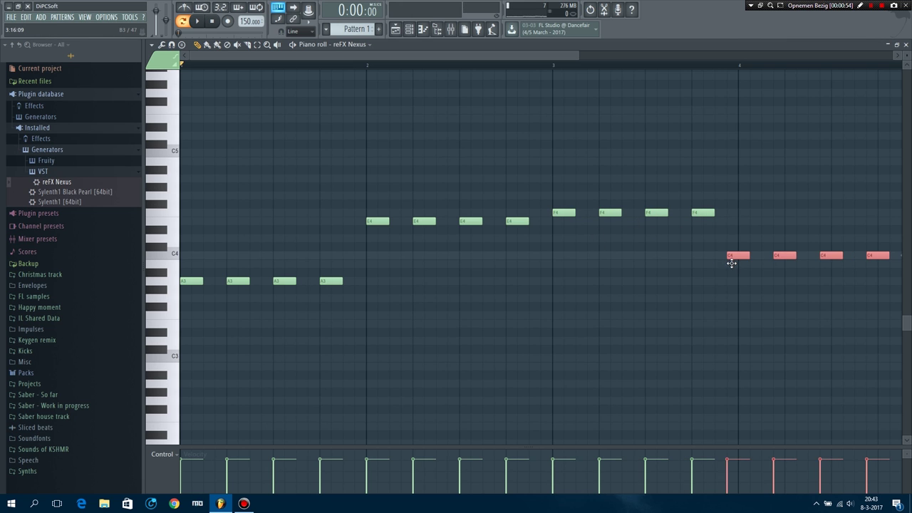
- Copy all notes one octave lower, offset to fill the gaps between the originals, and listen to the result
key("ctrl+a")
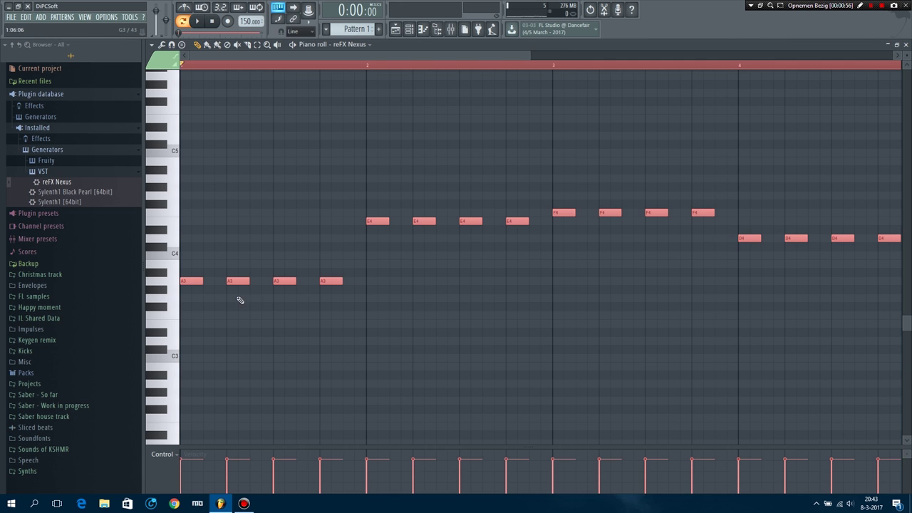
left_click_drag(186, 281, 208, 382)
key("space")
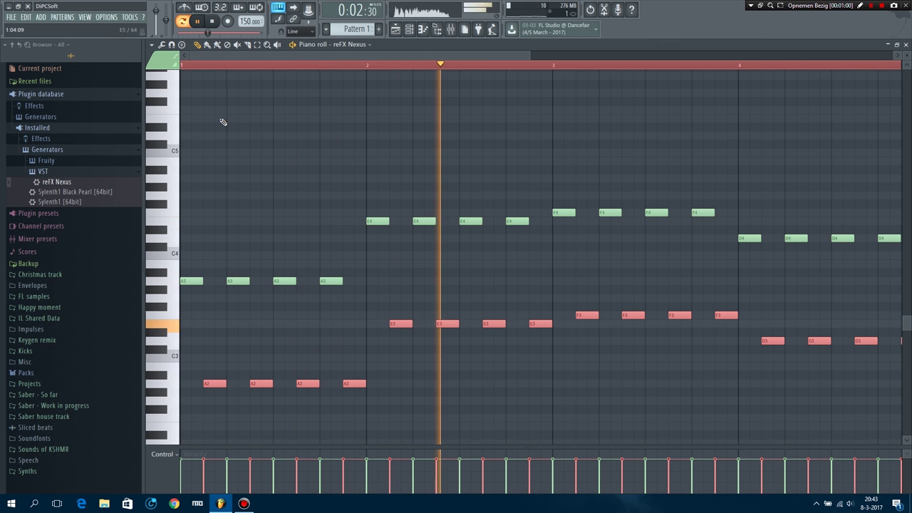
scroll(495, 208, "down", 1)
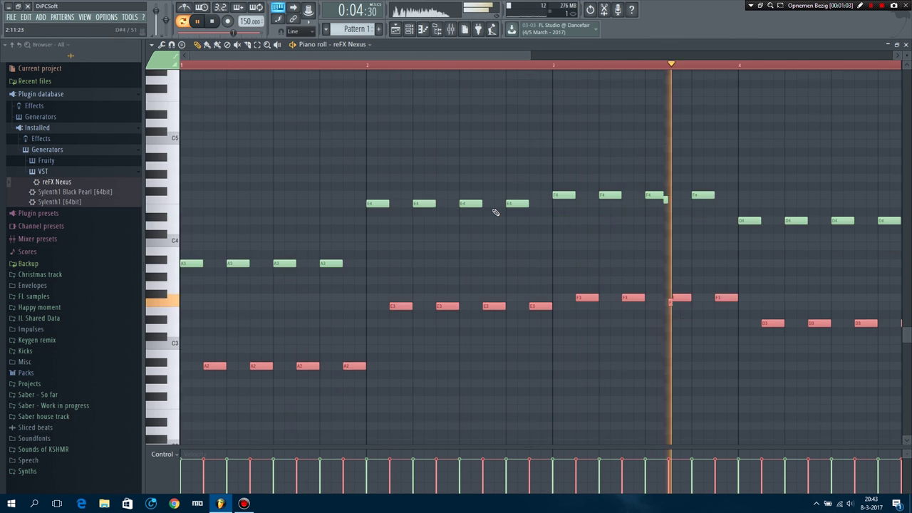
scroll(495, 213, "up", 3)
key("space")
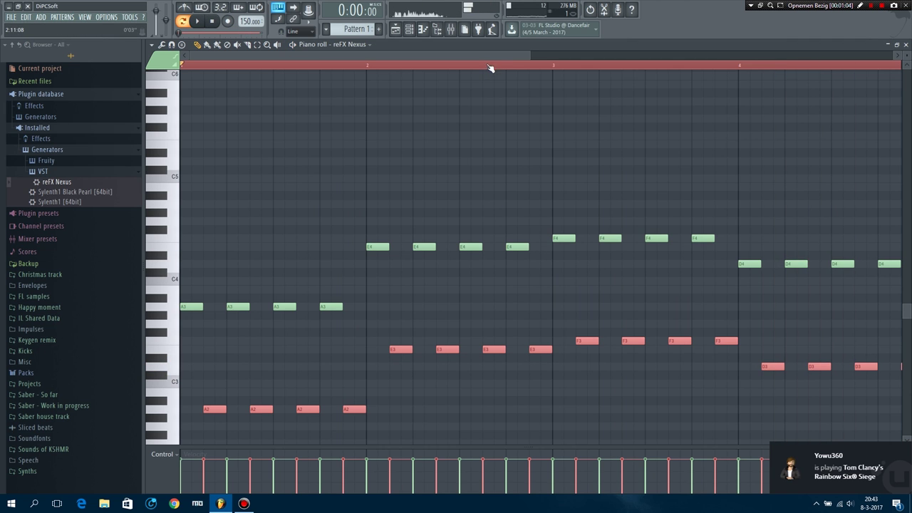
- Lower the D4 and D3 notes in bar 4 to C4 and C3, and play the pattern
scroll(622, 142, "right", 3)
scroll(621, 143, "right", 2)
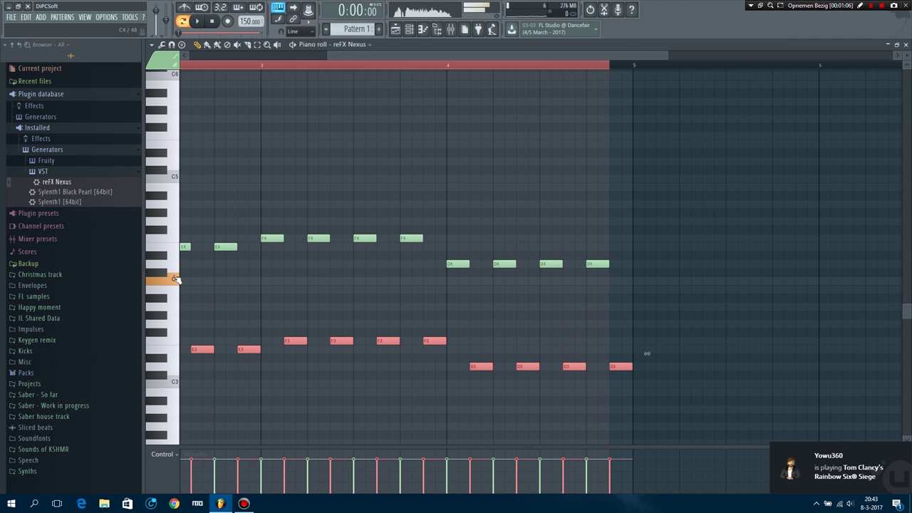
left_click_drag(663, 399, 452, 280)
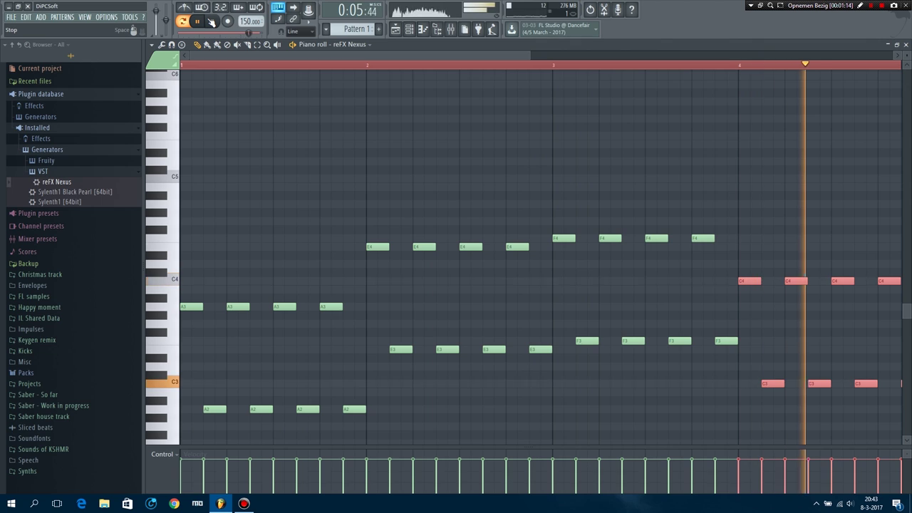
left_click(212, 21)
- Clear the timeline selection, start the bar 1 melody with A5, A5, E5 and B5 notes, and play it
left_click(208, 68)
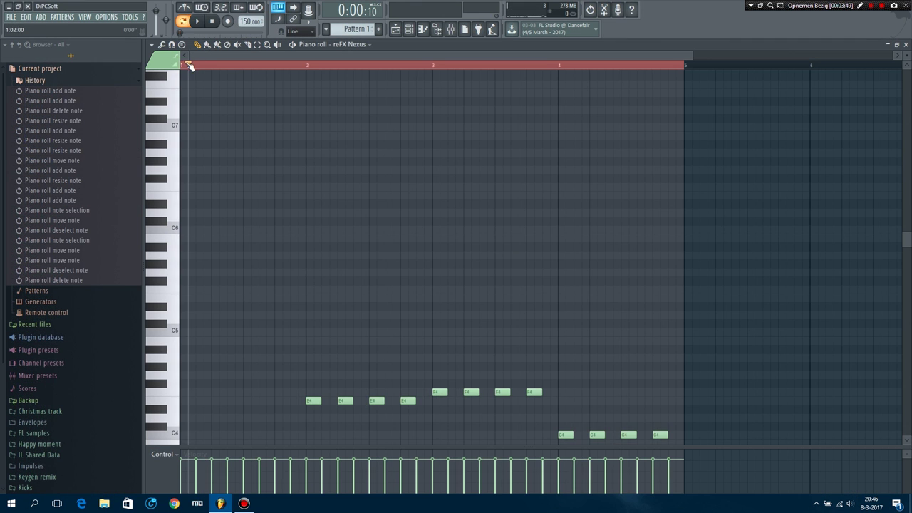
left_click(189, 66)
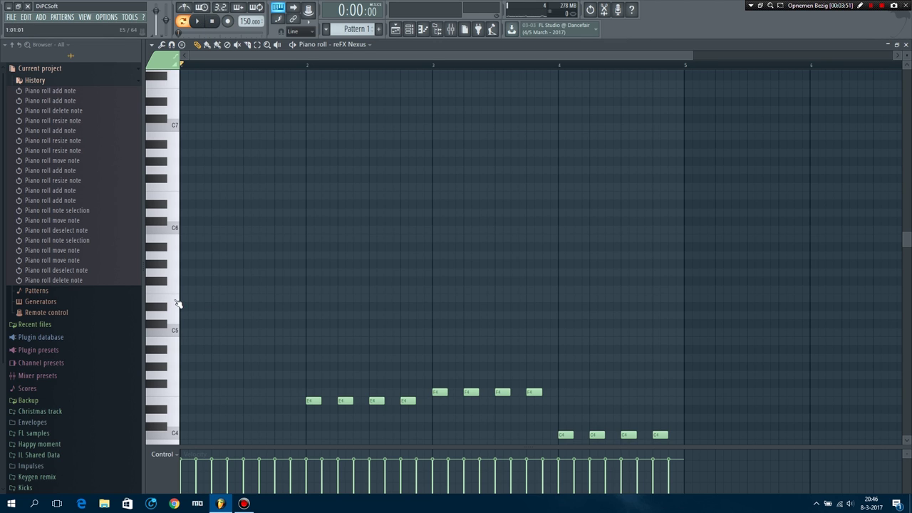
left_click(182, 255)
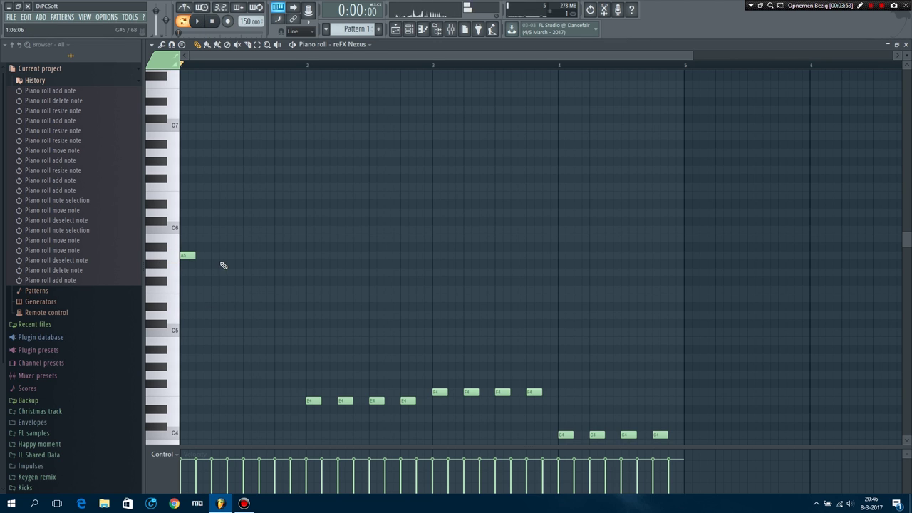
left_click(213, 257)
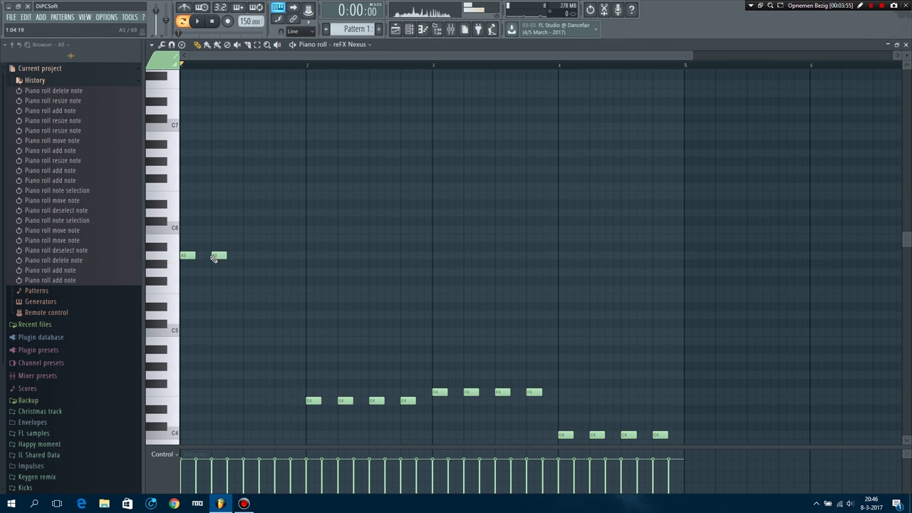
left_click(231, 299)
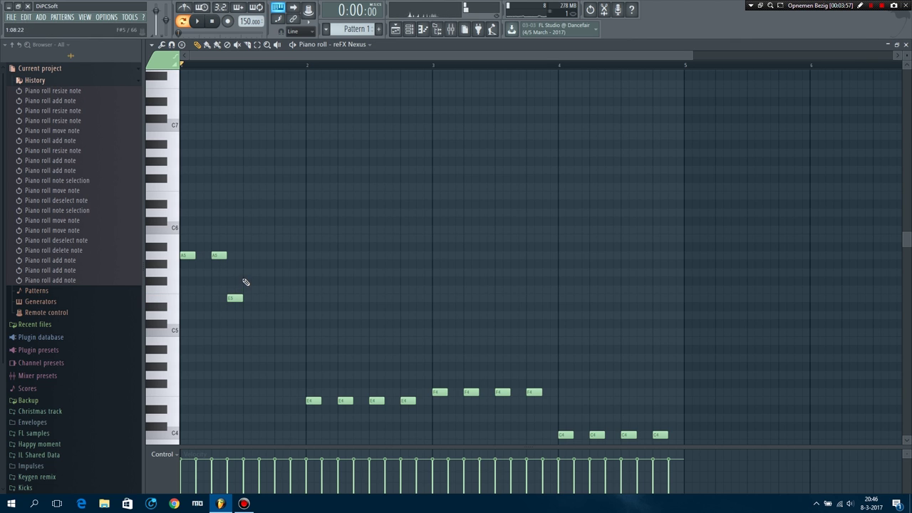
left_click(245, 272)
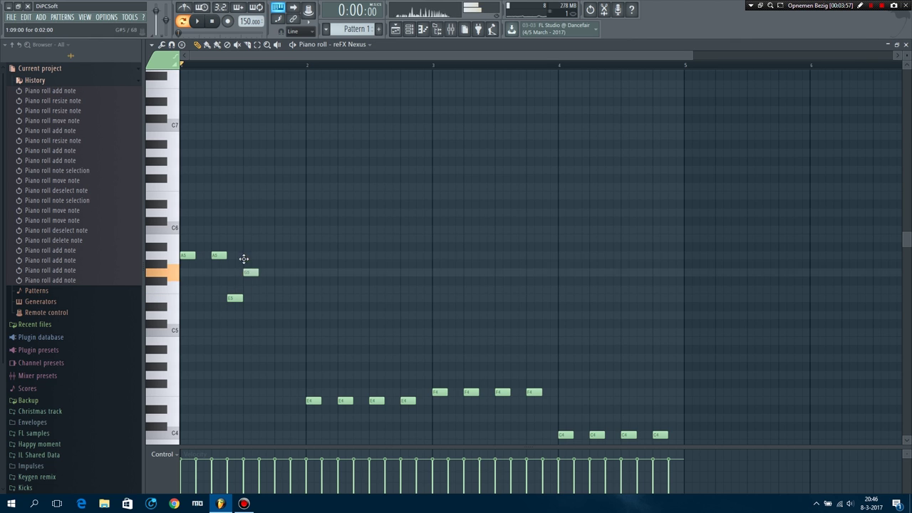
left_click(198, 21)
key("space")
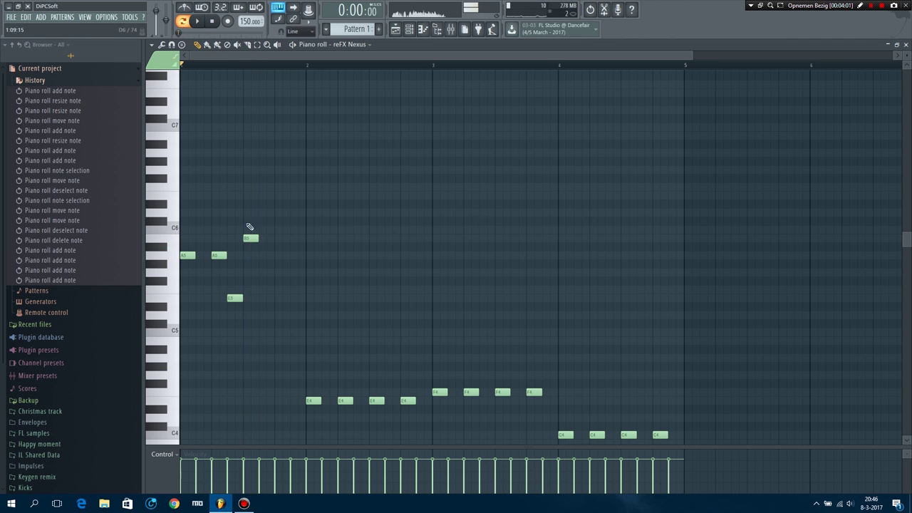
- Finish the bar 1 melody with B5 and A5, add C6 at the start of bar 2, and play it
left_click(293, 255)
left_click(310, 238)
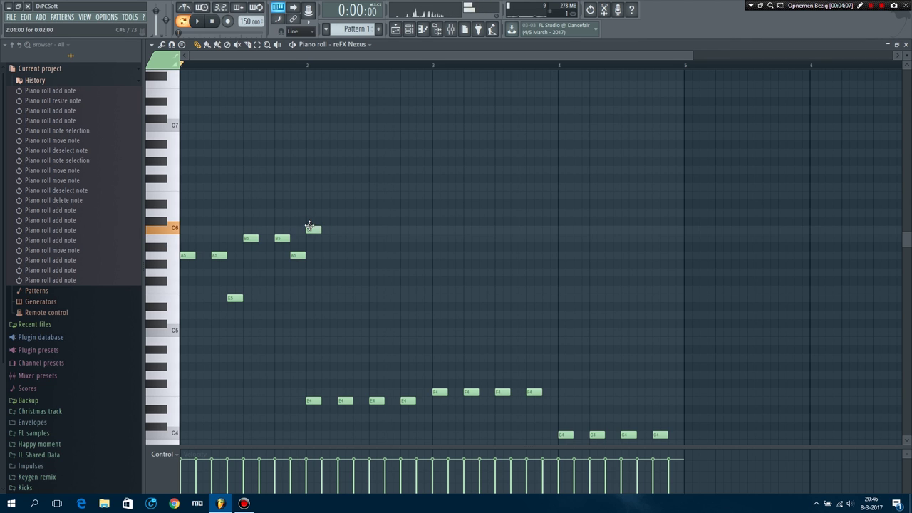
key("space")
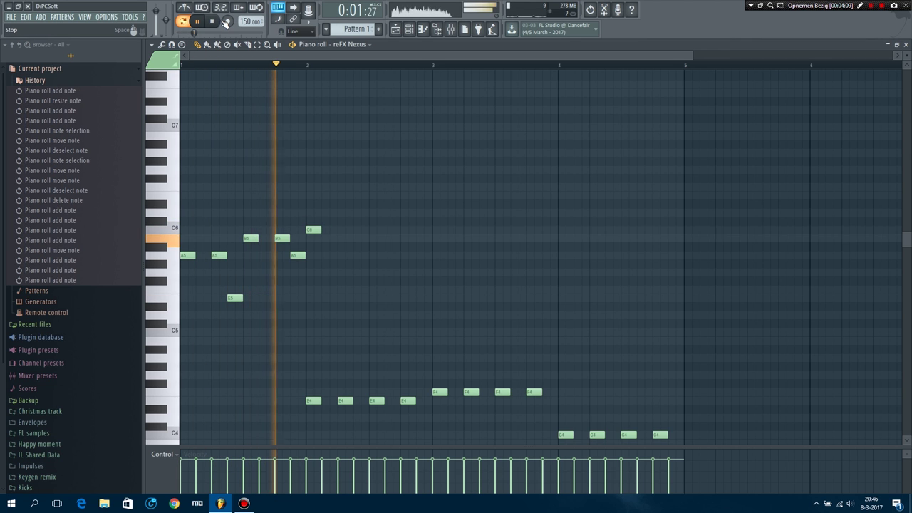
left_click(224, 21)
- Continue the bar 2 melody with B5, A5 and B5 notes and play it
left_click(343, 238)
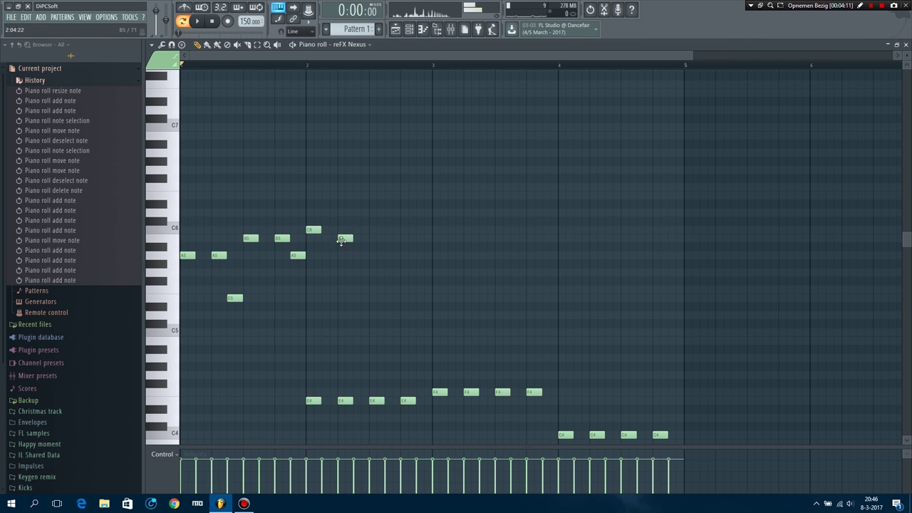
left_click(365, 248)
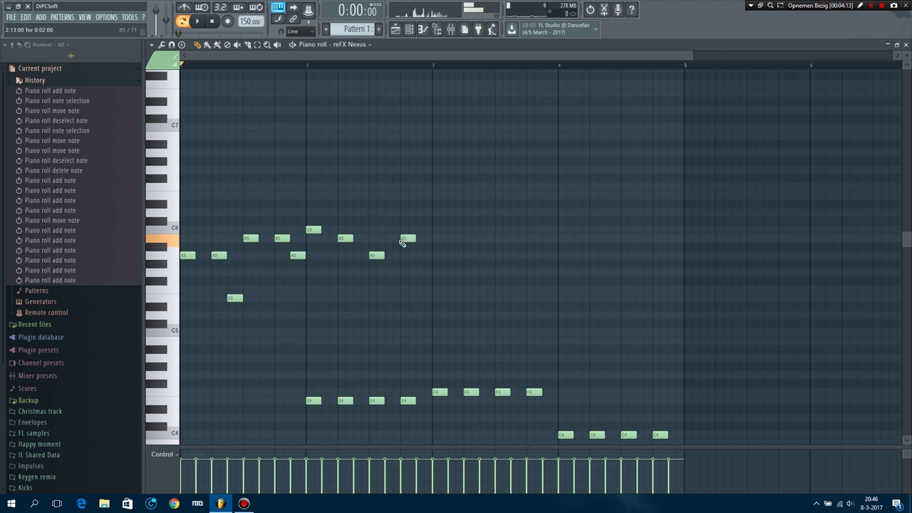
left_click(198, 21)
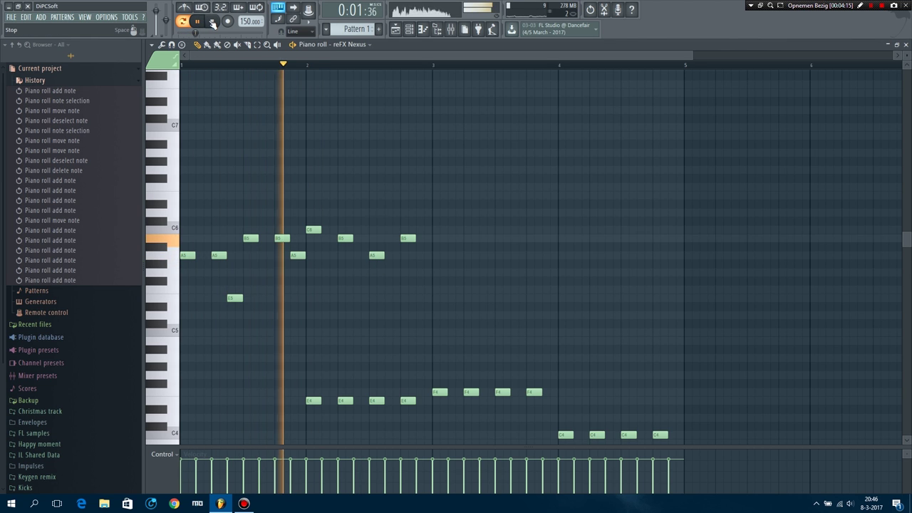
- Add melody notes C6, C6, A5, D6, D6, C6 in bar 3 and E6, G6, E6, D6 in bar 4, and play the result
left_click(213, 21)
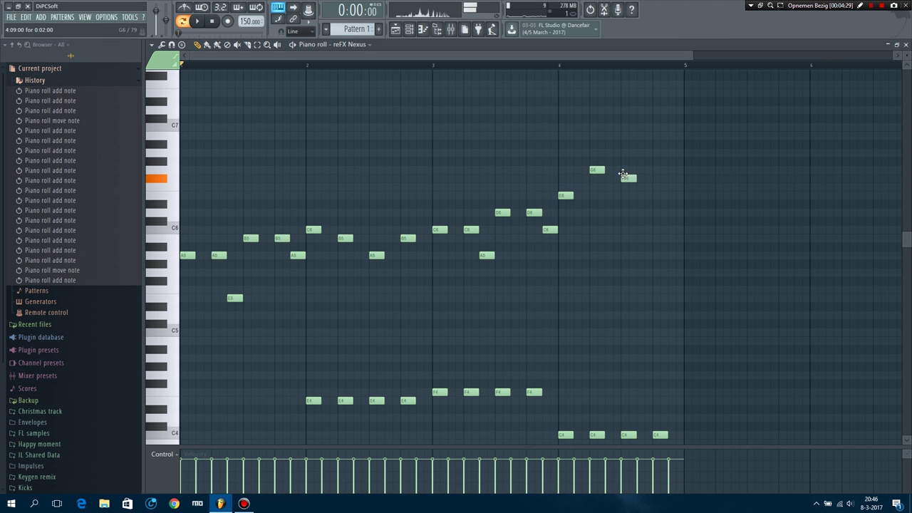
left_click(198, 22)
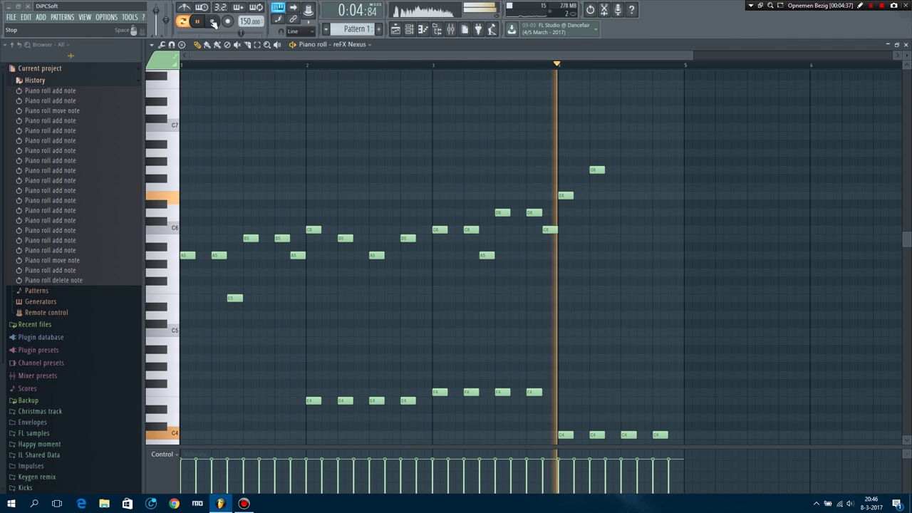
key("space")
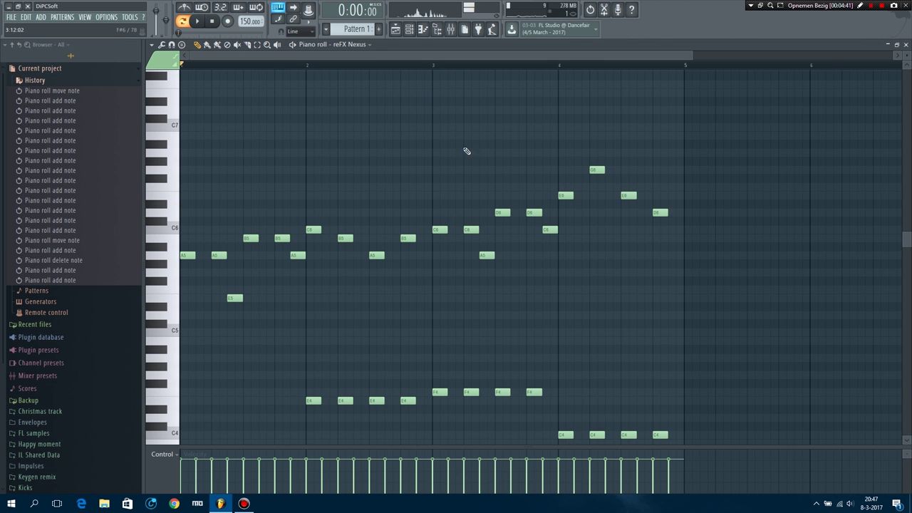
key("space")
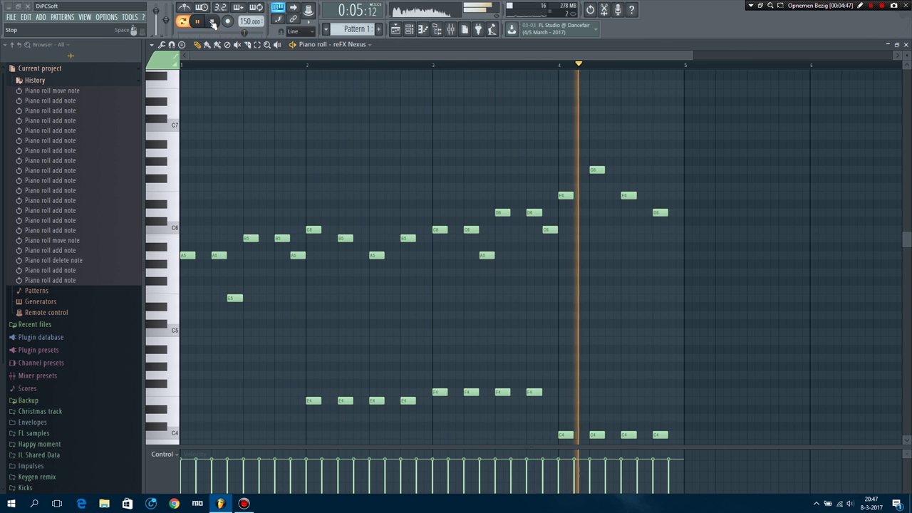
left_click(212, 22)
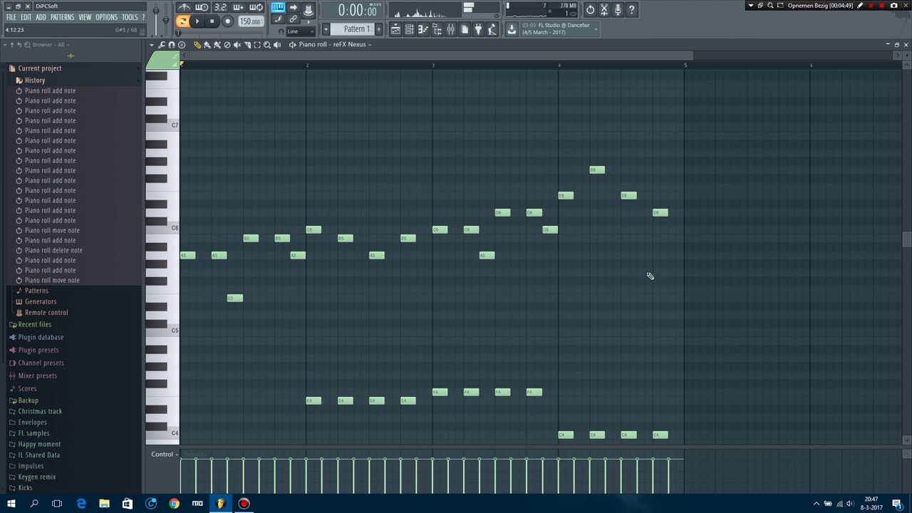
- Apply the claw machine to all notes with period Beat and trash every 4/4, and play the result while previewing it
scroll(618, 318, "down", 6)
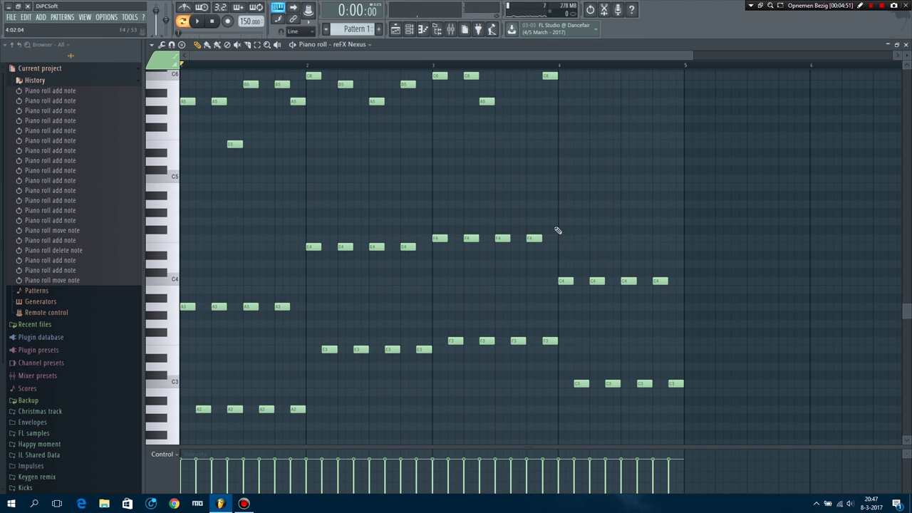
left_click(162, 44)
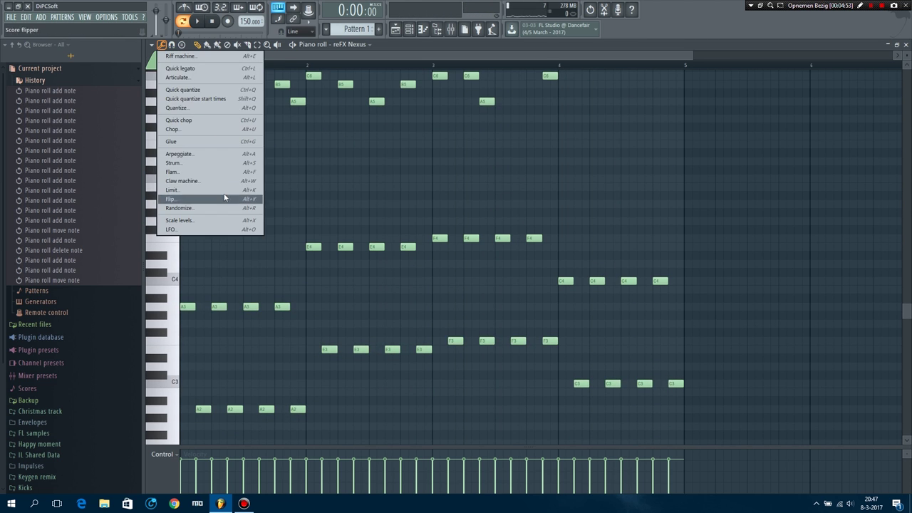
left_click(218, 186)
key("space")
scroll(285, 236, "up", 7)
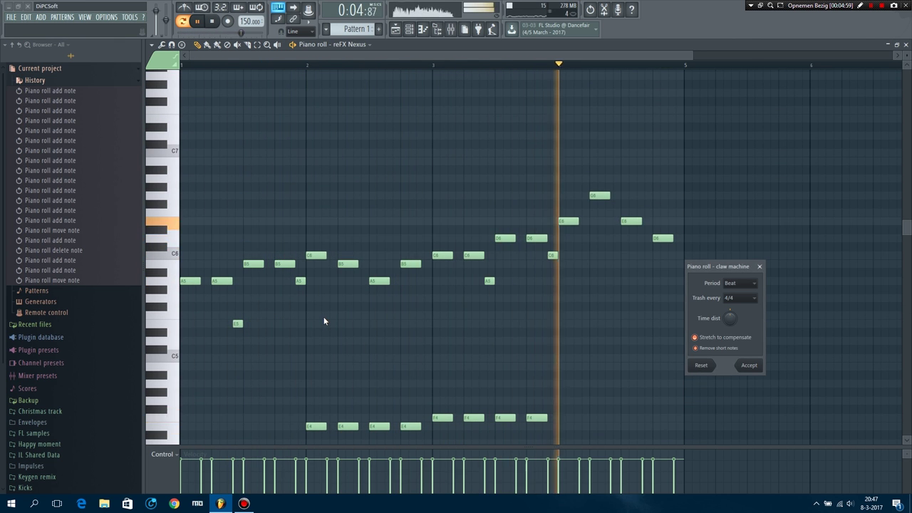
scroll(327, 317, "up", 4)
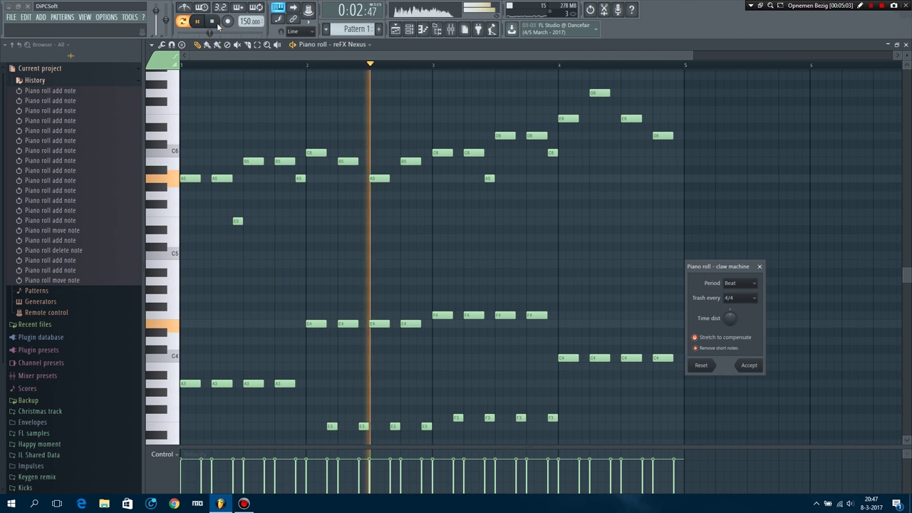
left_click(749, 366)
- Delete the upper-octave bass notes A3, E4, F4 and C4 across bars 1 to 4
left_click_drag(724, 379, 114, 281)
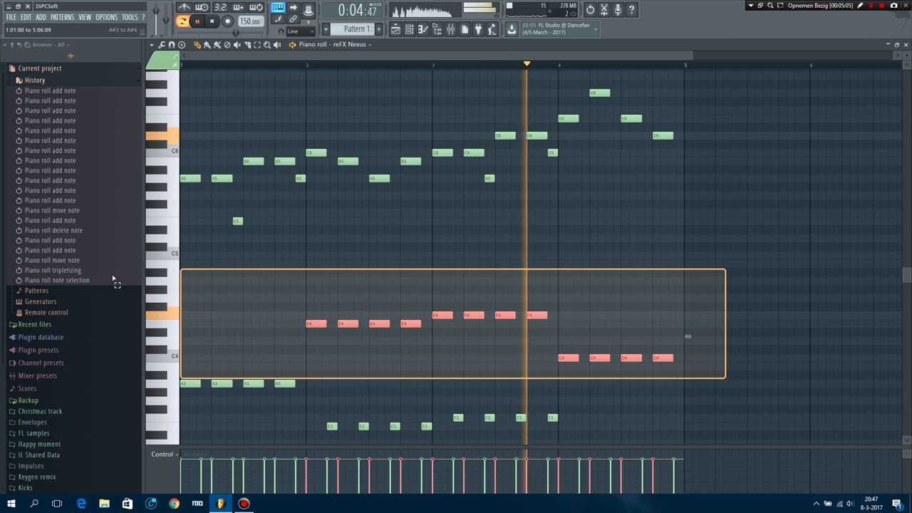
left_click(690, 397)
left_click_drag(690, 397, 116, 283)
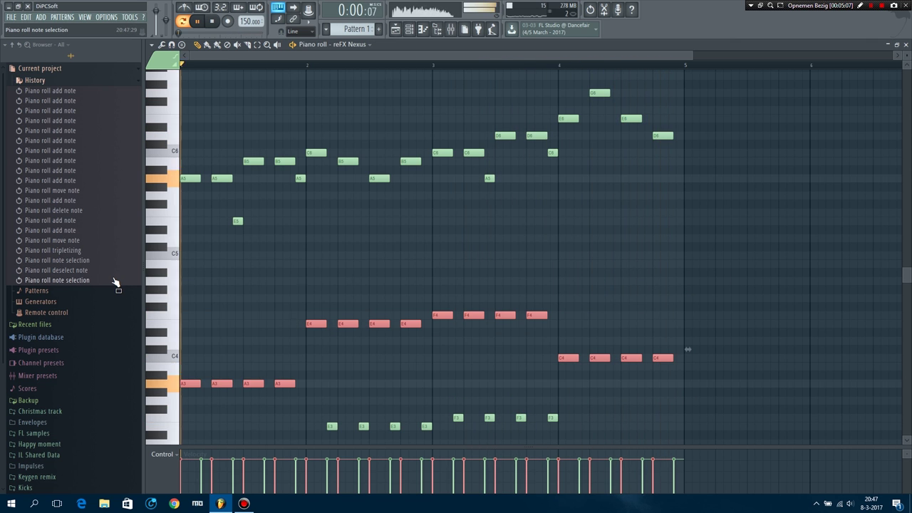
key("Delete")
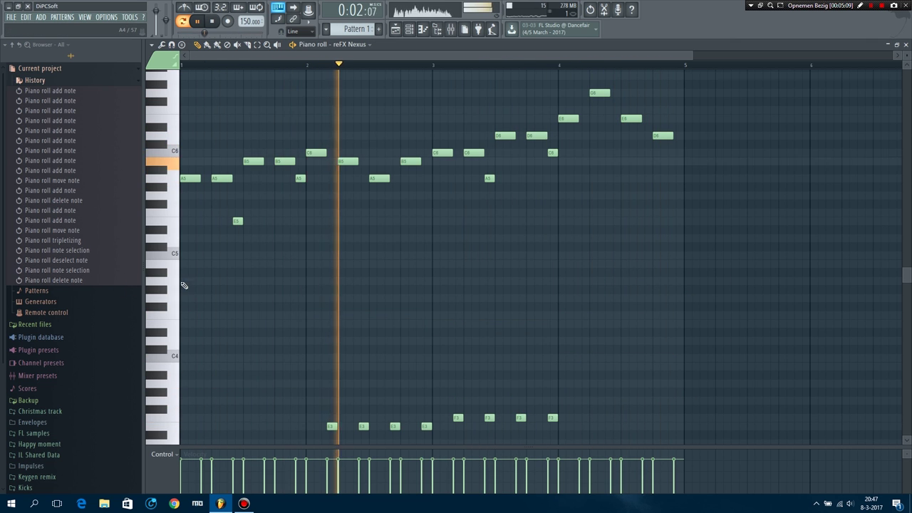
- Raise the remaining bass notes in all four bars by two octaves to A4, E5, F5 and C5, and stop playback
scroll(192, 299, "down", 3)
left_click_drag(733, 393, 199, 308)
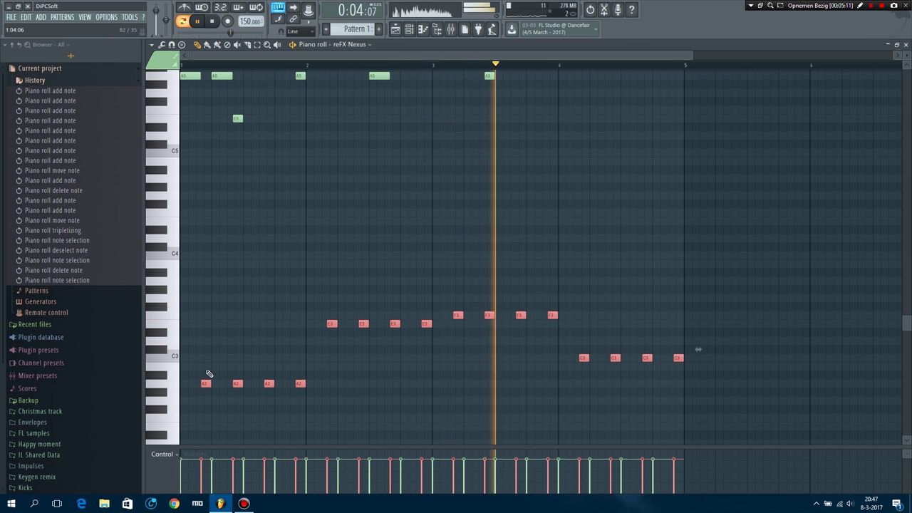
left_click_drag(205, 385, 204, 178)
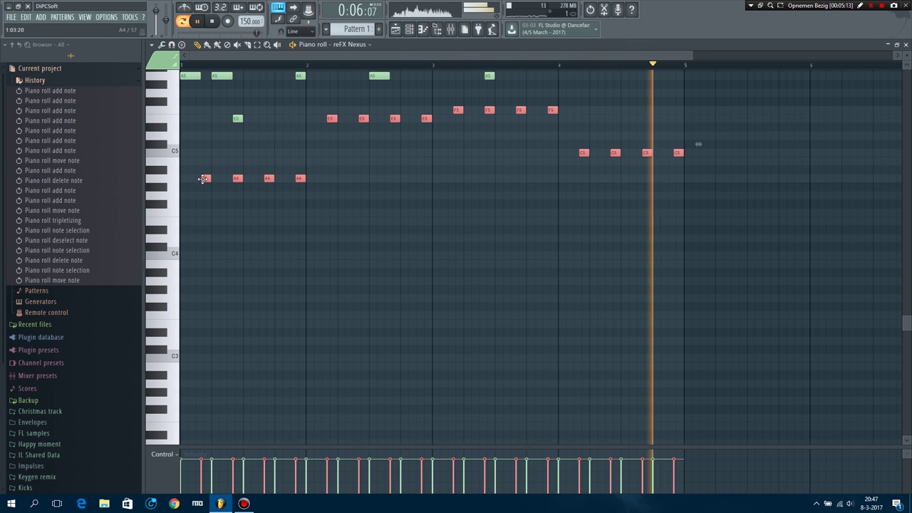
scroll(229, 297, "up", 3)
key("space")
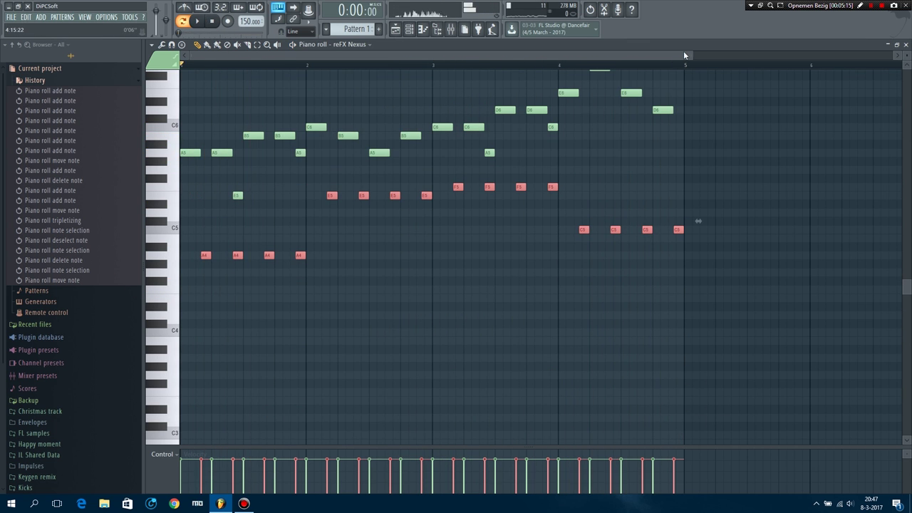
- Delete the second and fourth A4 notes in bar 1 and the second and fourth F5 notes in bar 3, and play the pattern
left_click_drag(691, 53, 482, 55)
left_click(286, 254)
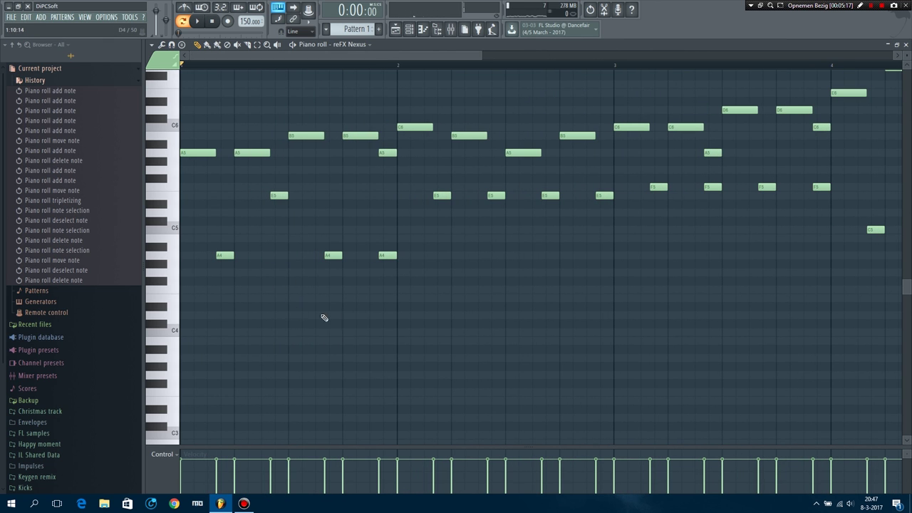
key("space")
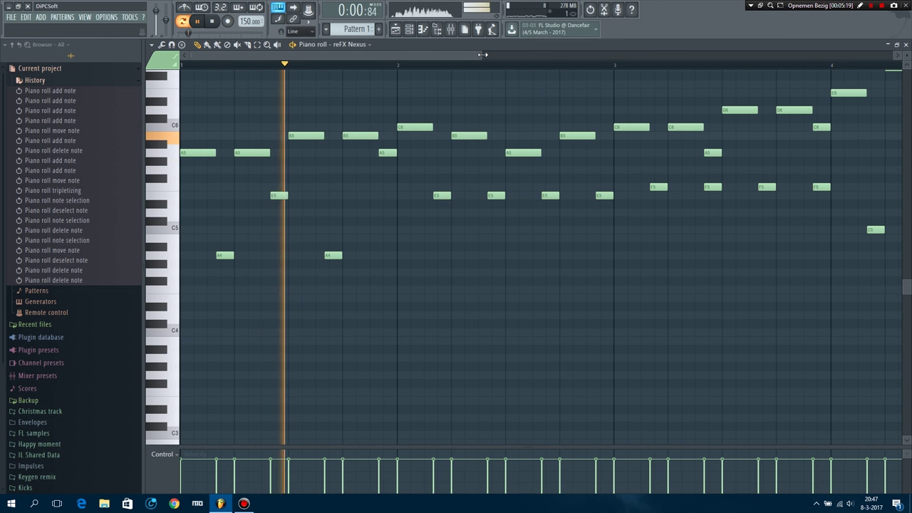
left_click_drag(470, 56, 617, 57)
key("space")
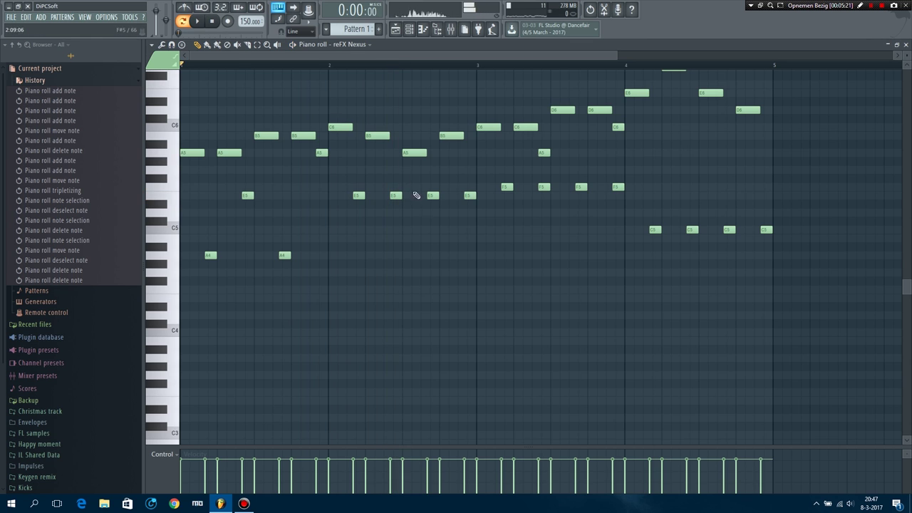
right_click(545, 188)
scroll(676, 235, "up", 3)
key("space")
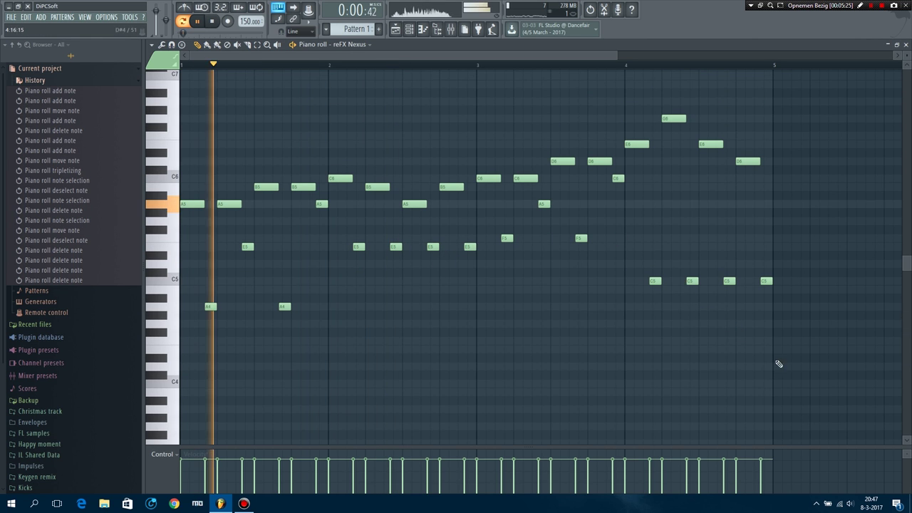
- Lower the accompaniment notes by one octave to A3, E4, F4 and C4, and delete the E4 note caught in bar 1
left_click_drag(775, 366, 157, 240)
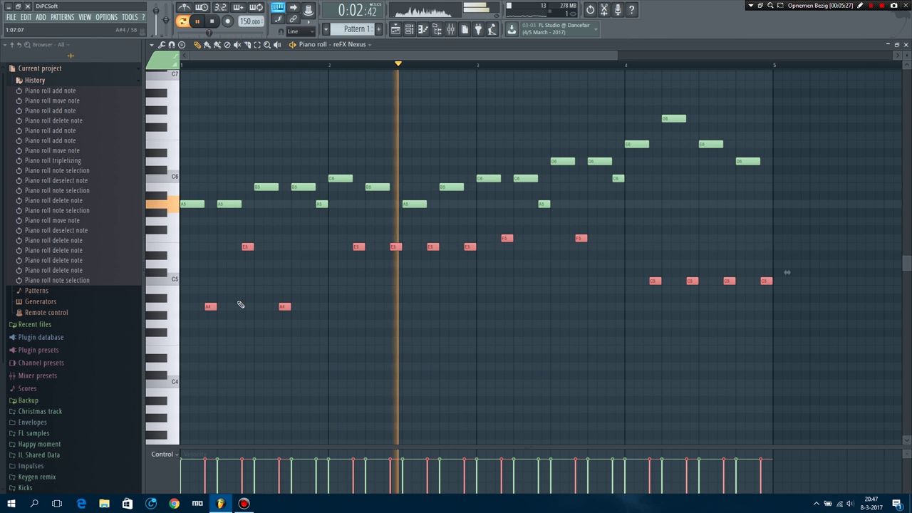
left_click_drag(210, 307, 210, 409)
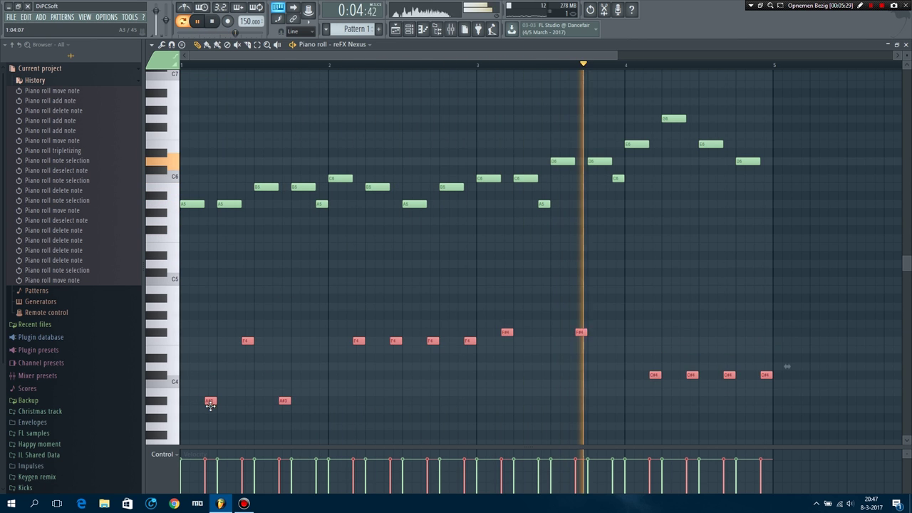
right_click(248, 349)
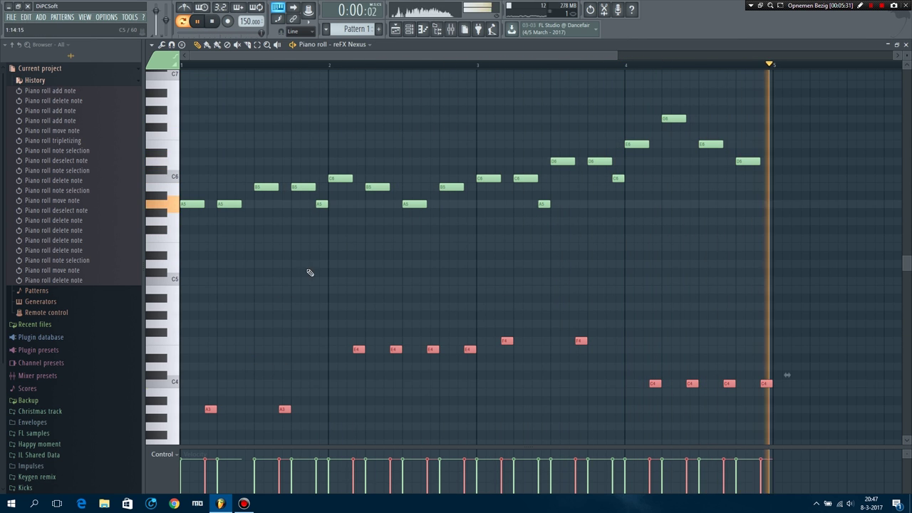
key("space")
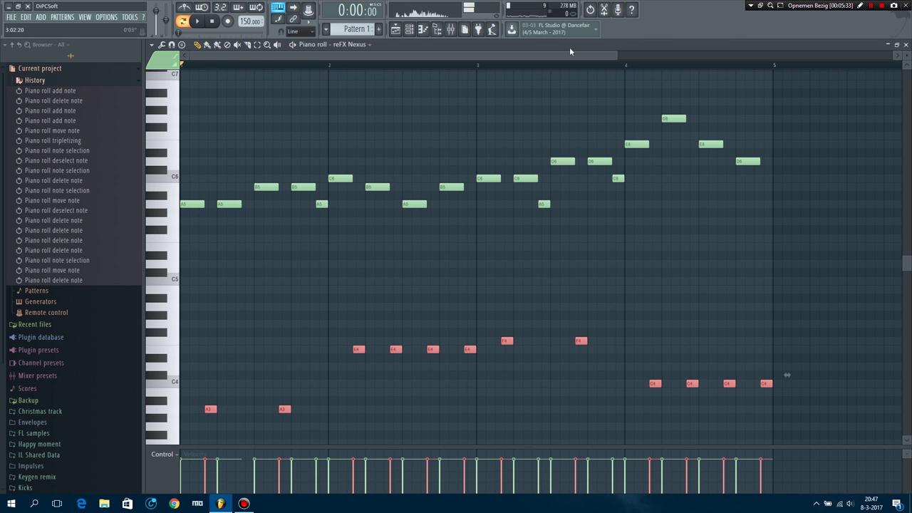
- Copy all notes of the four-bar pattern into bars 5 to 8 and play the extended pattern
left_click_drag(617, 55, 734, 55)
left_click(612, 378)
left_click_drag(705, 405, 180, 149)
left_click(692, 421)
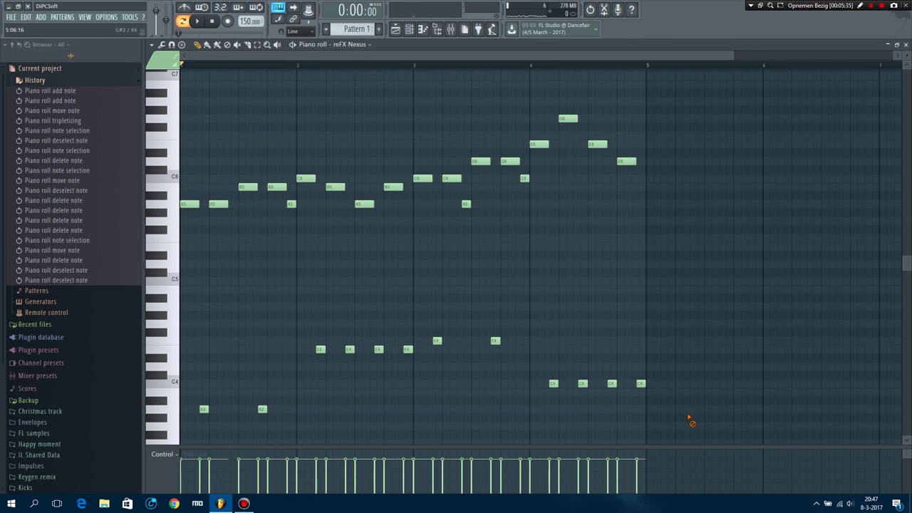
scroll(692, 422, "down", 3)
left_click_drag(661, 403, 148, 107)
left_click_drag(719, 366, 164, 71)
left_click_drag(187, 233, 650, 228)
key("space")
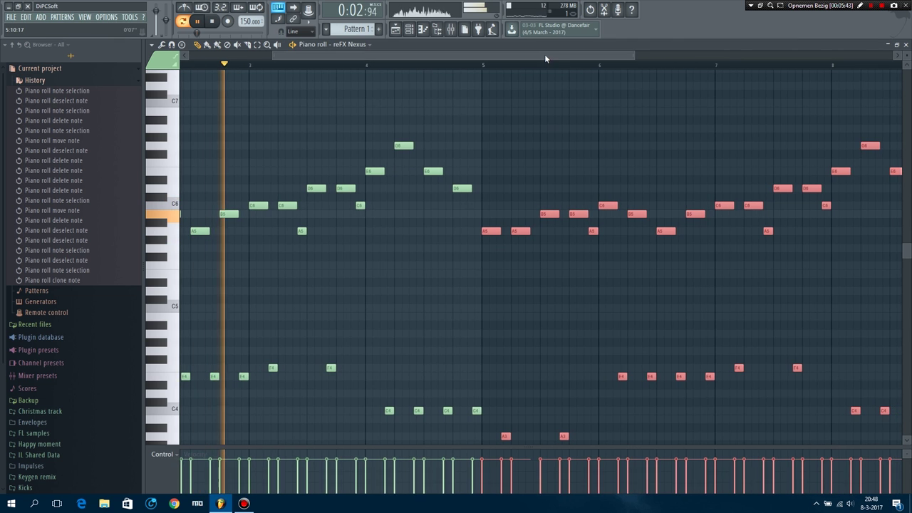
left_click_drag(544, 54, 537, 127)
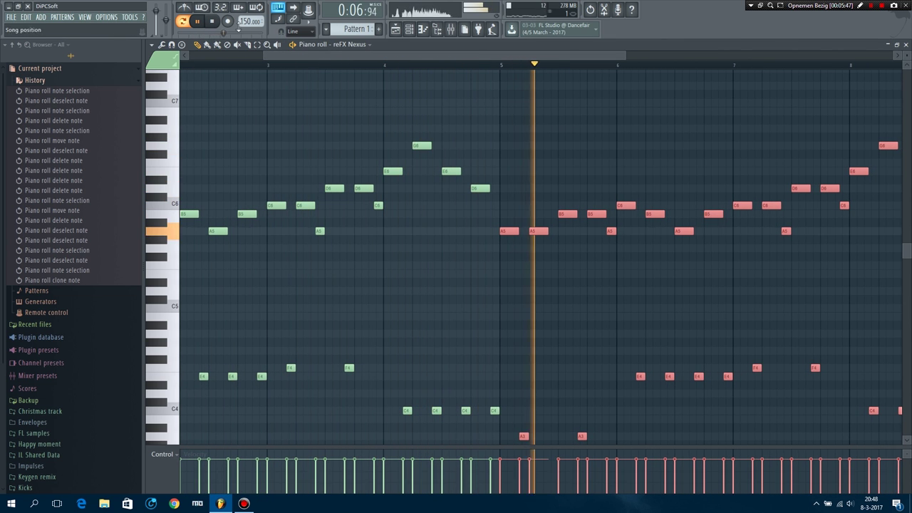
key("space")
- Deselect the copied notes and move melody notes to D6, E6, D6 in bar 6 and F6, F6, E6, E6 in bar 7
left_click(652, 261)
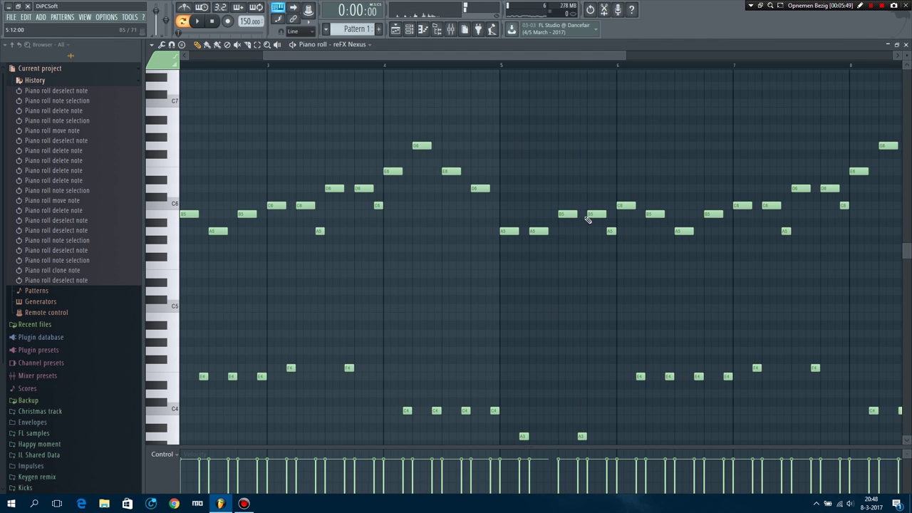
left_click_drag(611, 232, 655, 179)
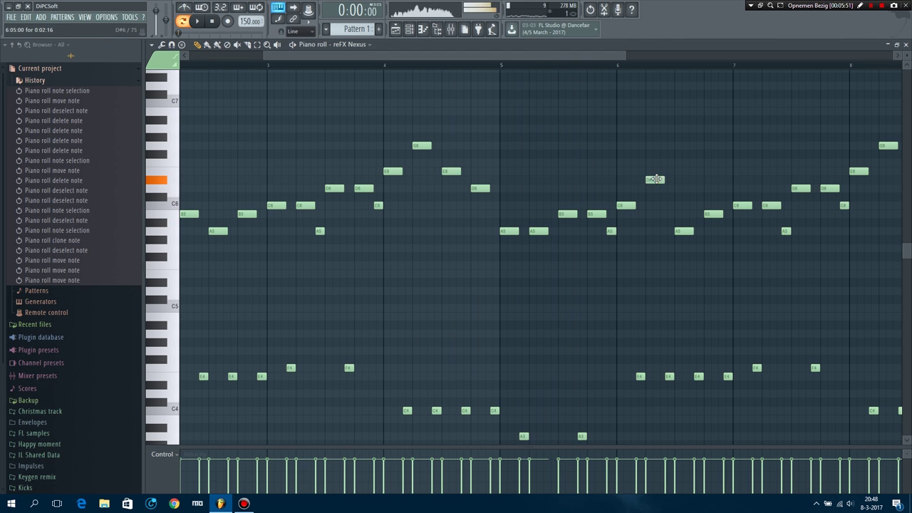
left_click_drag(680, 232, 682, 178)
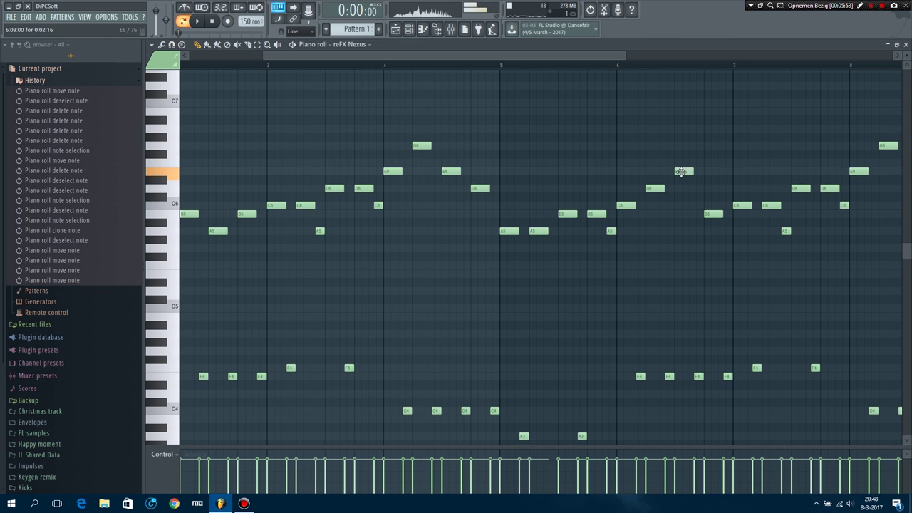
left_click_drag(709, 213, 710, 185)
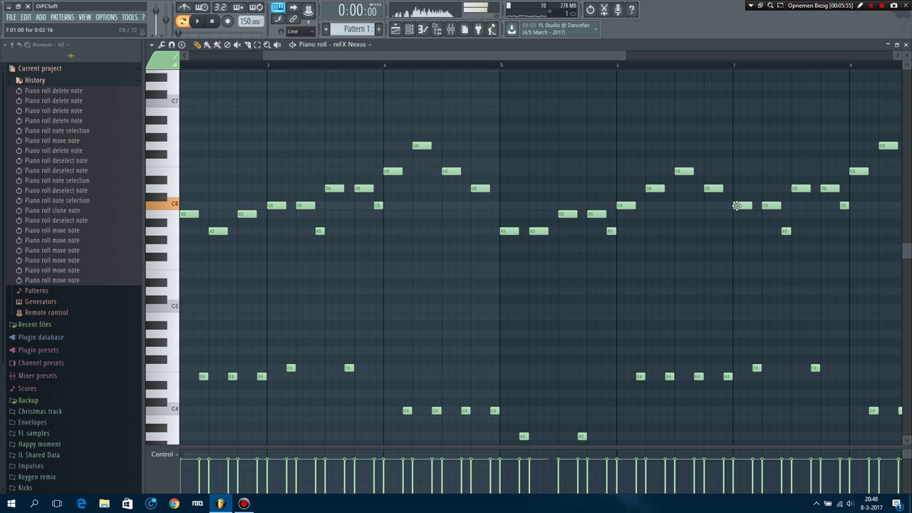
left_click_drag(779, 208, 770, 164)
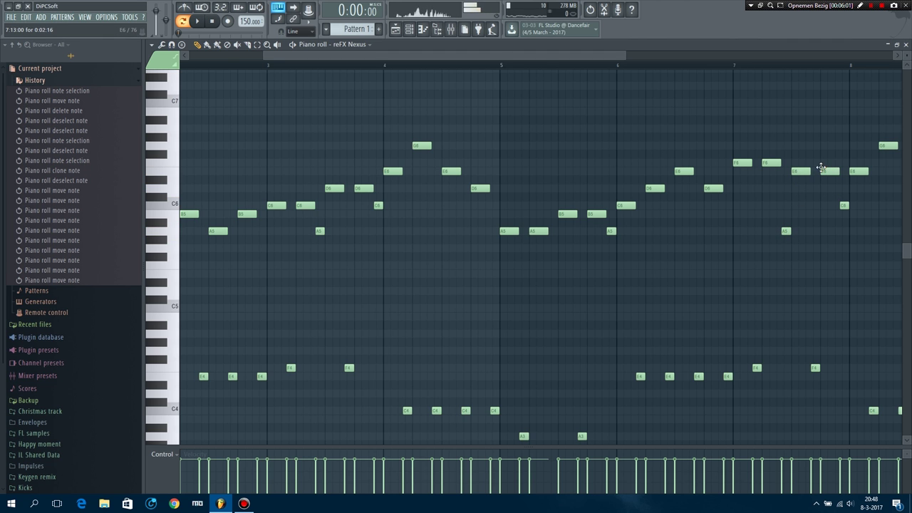
- Play from bar 5, change the bar 8 melody to B5, A5, G#5 and C6, and play the full eight bars
left_click(511, 67)
key("space")
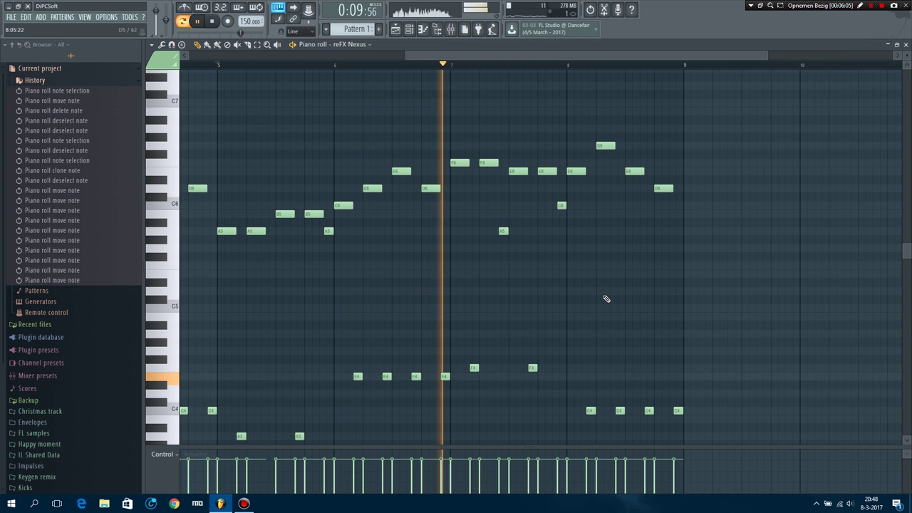
key("space")
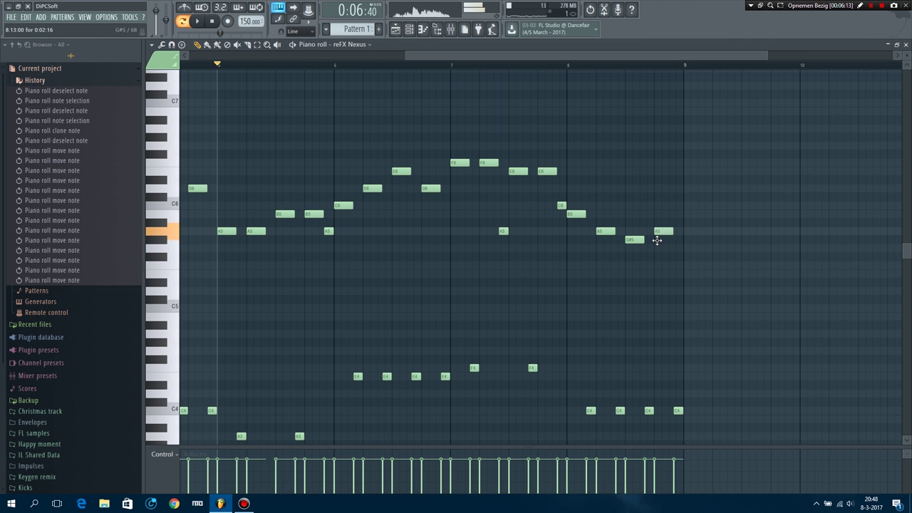
key("space")
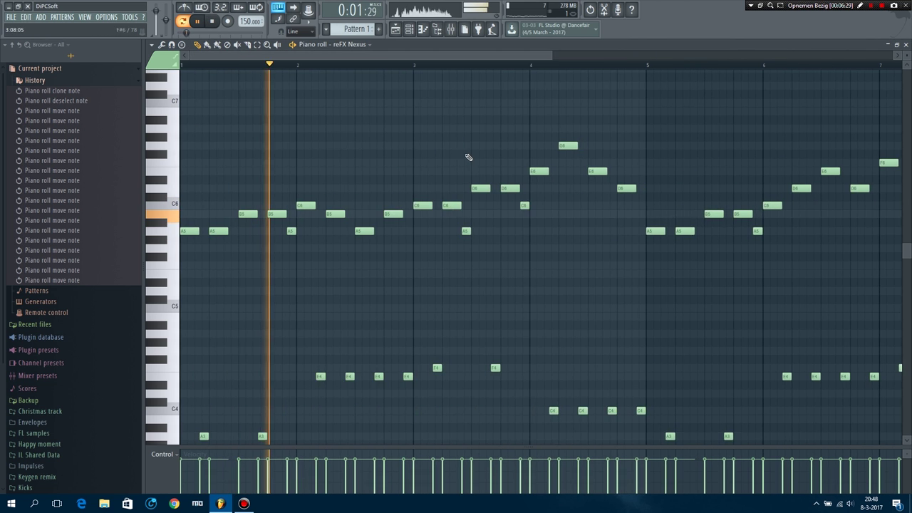
scroll(466, 157, "down", 2)
left_click_drag(554, 56, 717, 56)
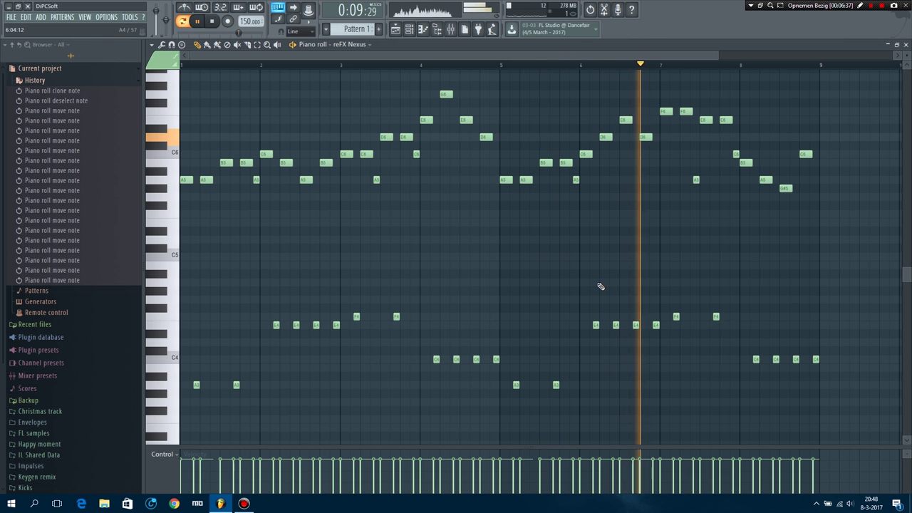
- Stop playback and replace the reFX Nexus channel's instrument with the Saw Lead #1 preset from the Synths Leads folder
left_click(214, 21)
left_click(411, 30)
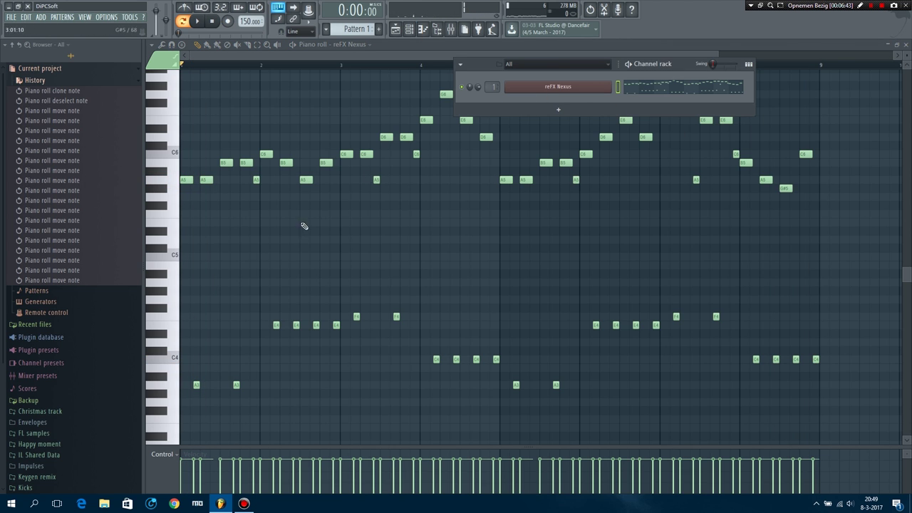
scroll(71, 154, "down", 3)
left_click(13, 45)
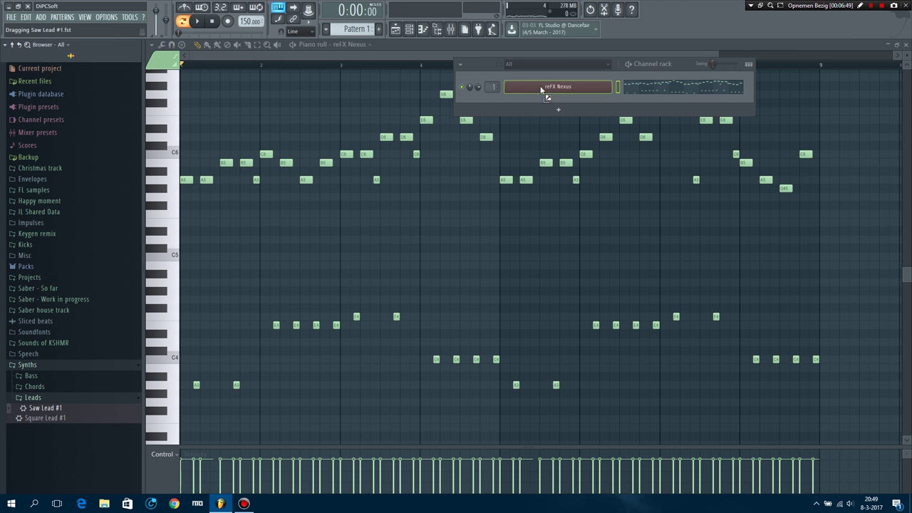
left_click_drag(541, 90, 543, 88)
- Play the pattern, enable the Saw Lead's delay effect and set its feedback to about 60.48 %
left_click(197, 21)
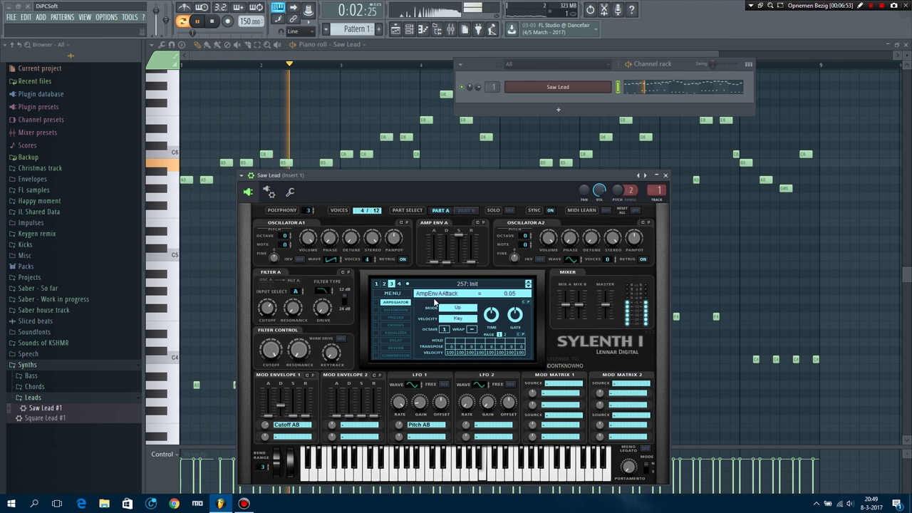
left_click(376, 341)
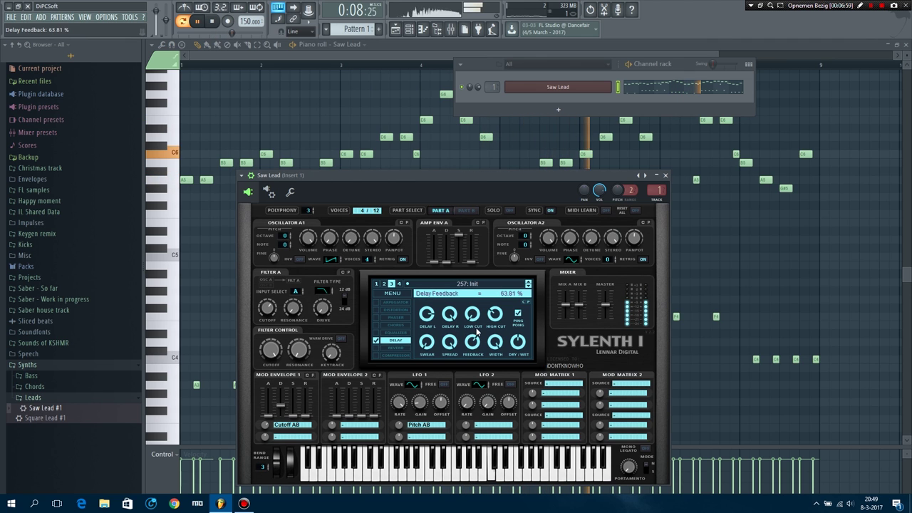
left_click_drag(470, 352, 471, 361)
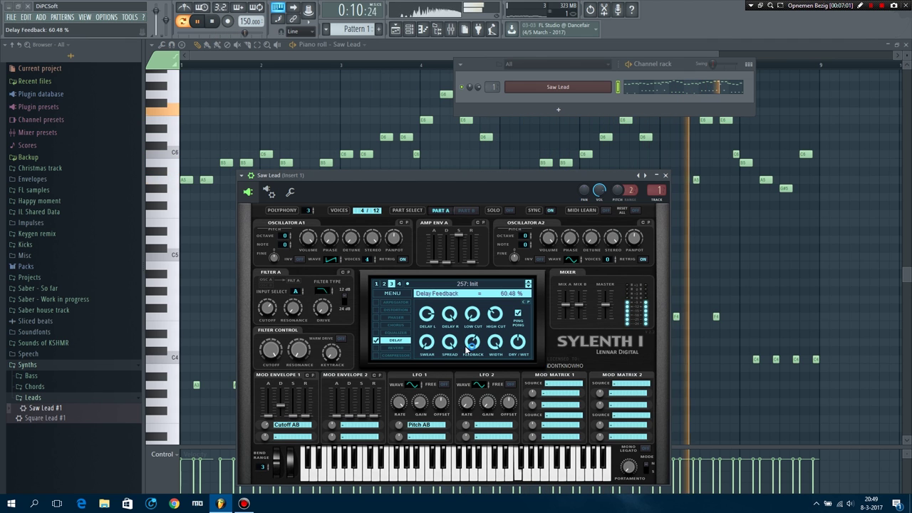
- Stop playback, lower the Saw Lead's delay feedback to about 34.29 %, and close its plugin window
left_click(211, 21)
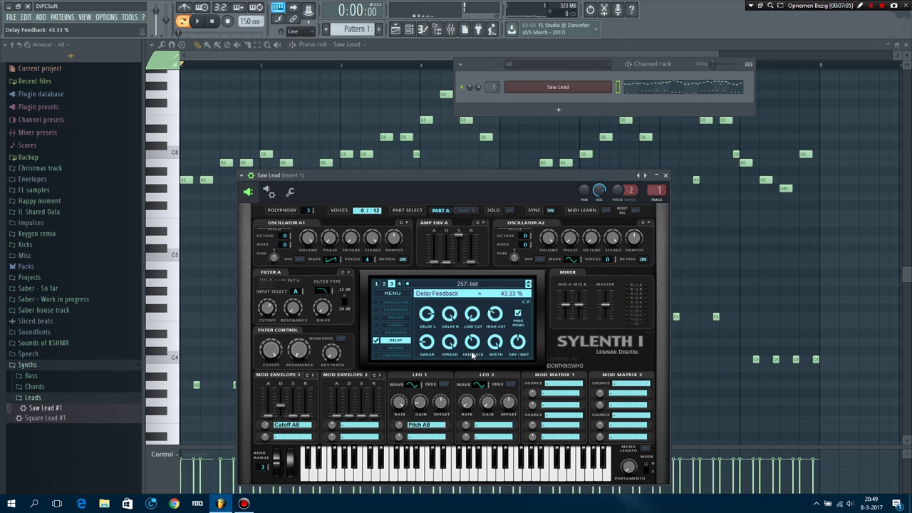
left_click(199, 21)
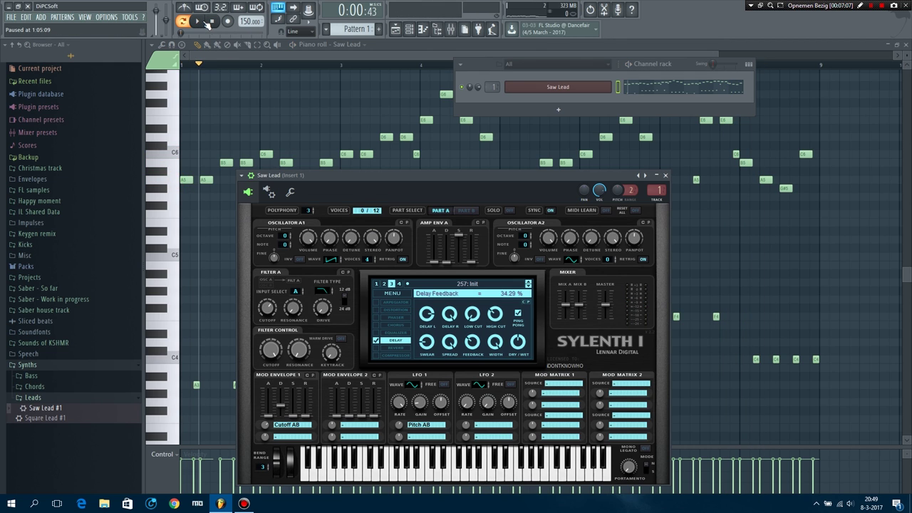
left_click(460, 166)
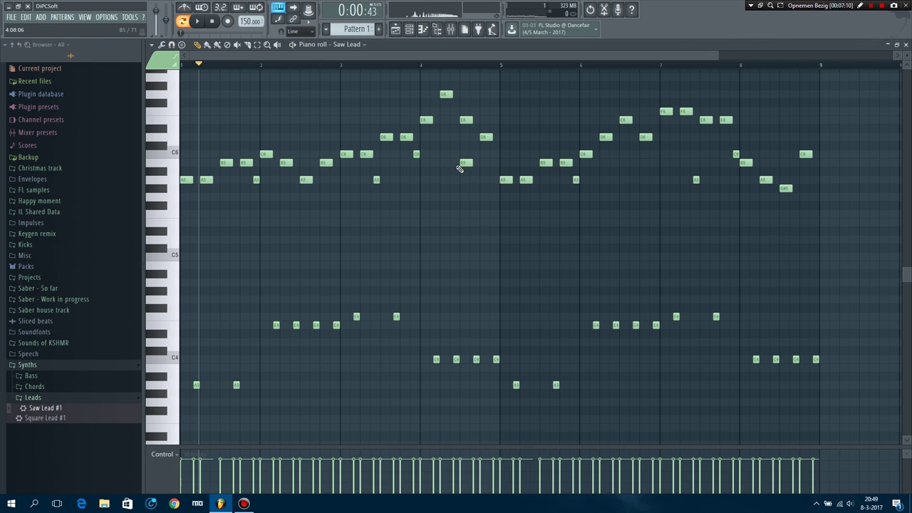
- Play the pattern and load Fruity Parametric EQ 2 in slot 1 of mixer Insert 1, cutting the lows and slightly boosting the highs
left_click(196, 21)
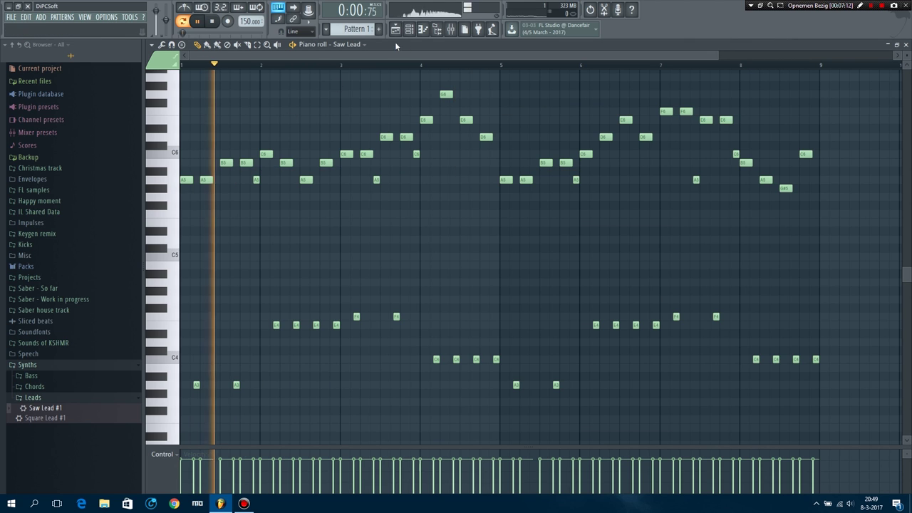
left_click(212, 23)
left_click(197, 21)
key("F9")
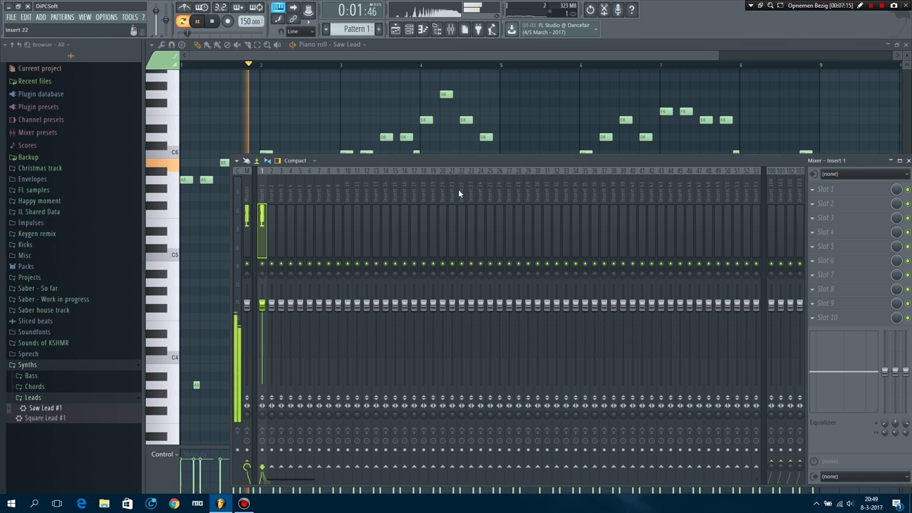
left_click(812, 191)
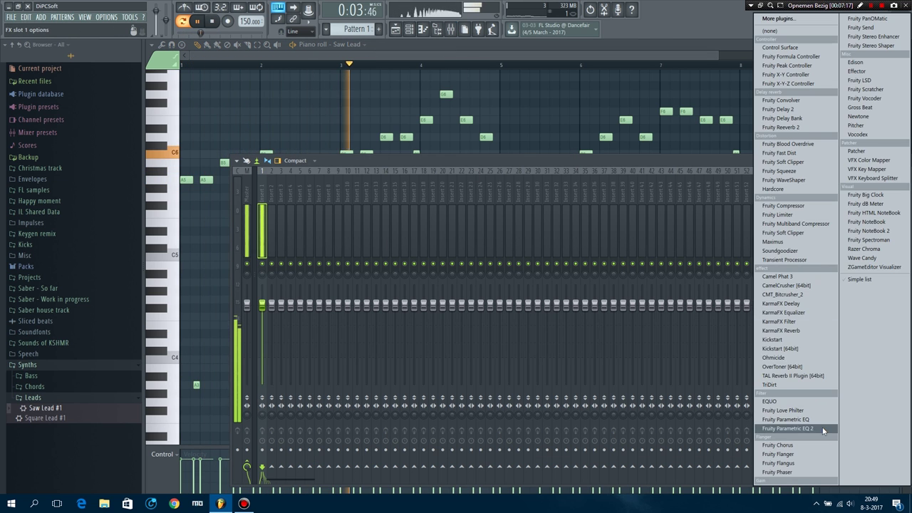
left_click(873, 214)
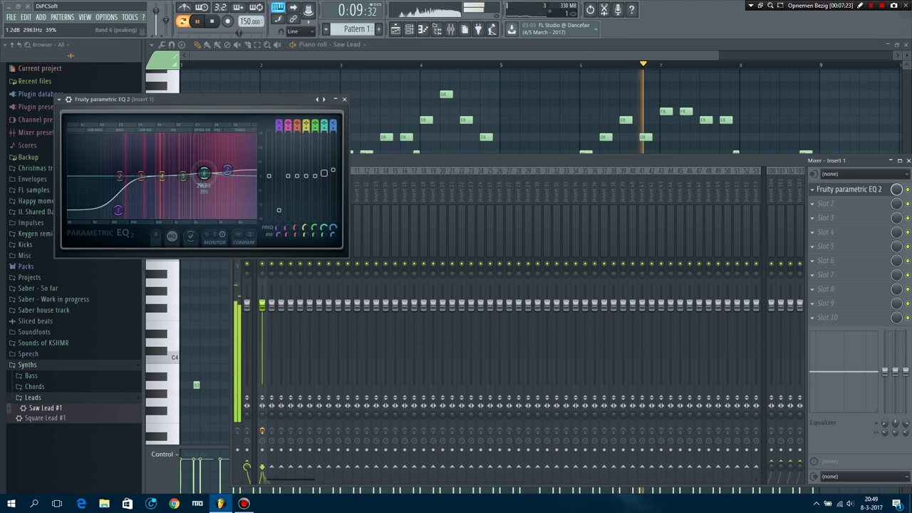
left_click(344, 100)
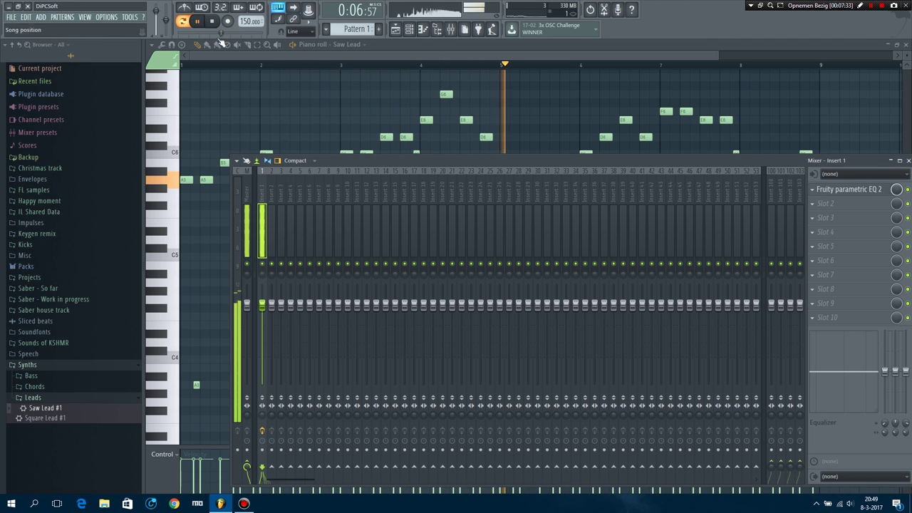
- Load Fruity Reeverb 2 in slot 10 of Insert 1, adjust its wet level, and close the mixer
left_click(813, 318)
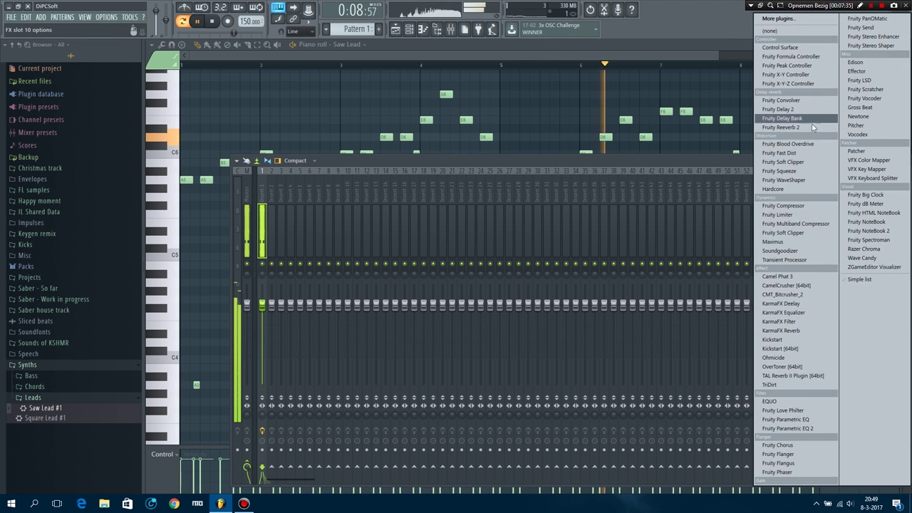
left_click(783, 132)
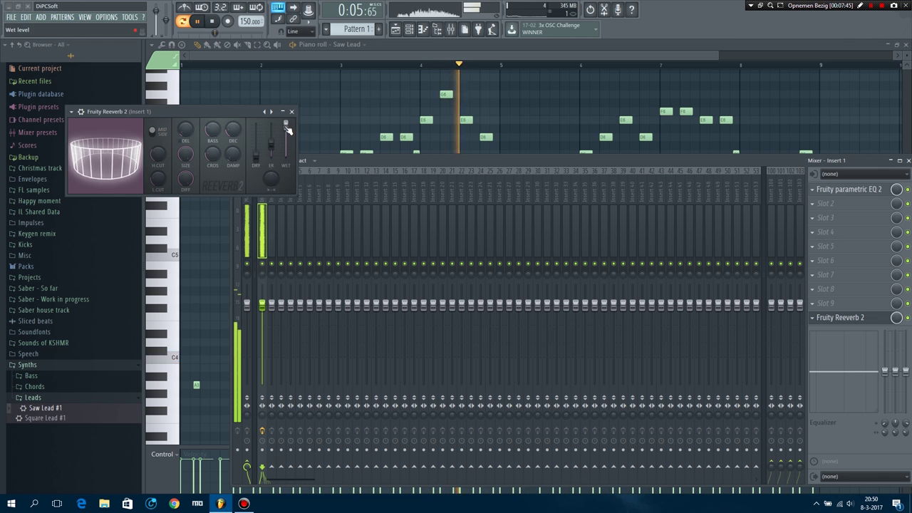
right_click(258, 155)
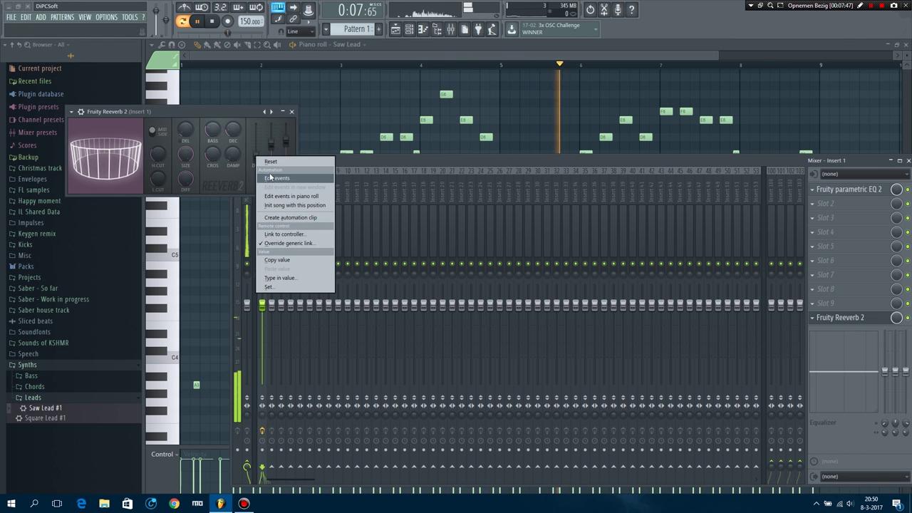
key("Escape")
left_click(292, 111)
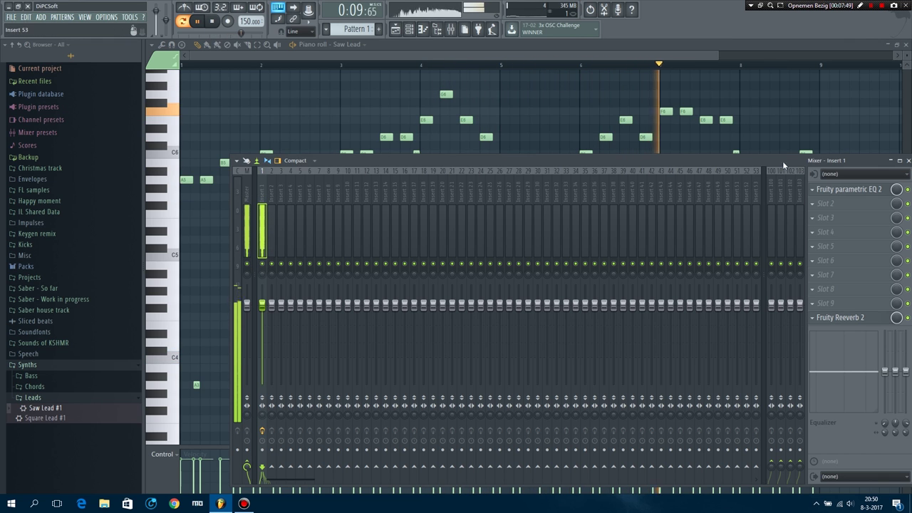
left_click(908, 161)
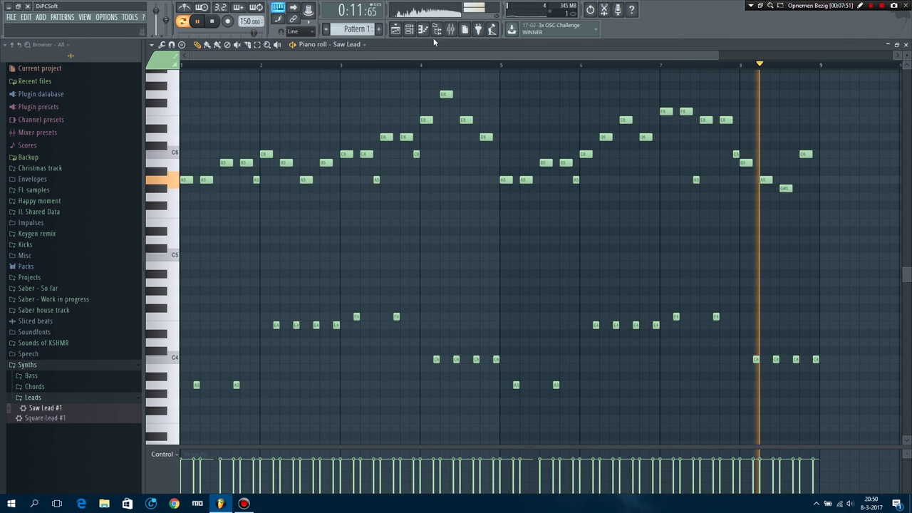
- Add the Square Lead #1 preset from the Synths Leads folder as a new channel and close its plugin window
left_click(415, 32)
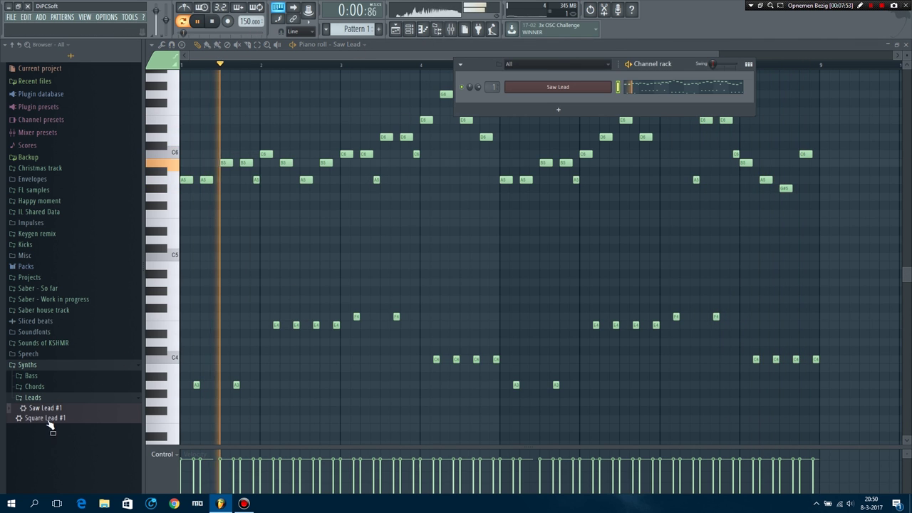
left_click_drag(47, 418, 592, 97)
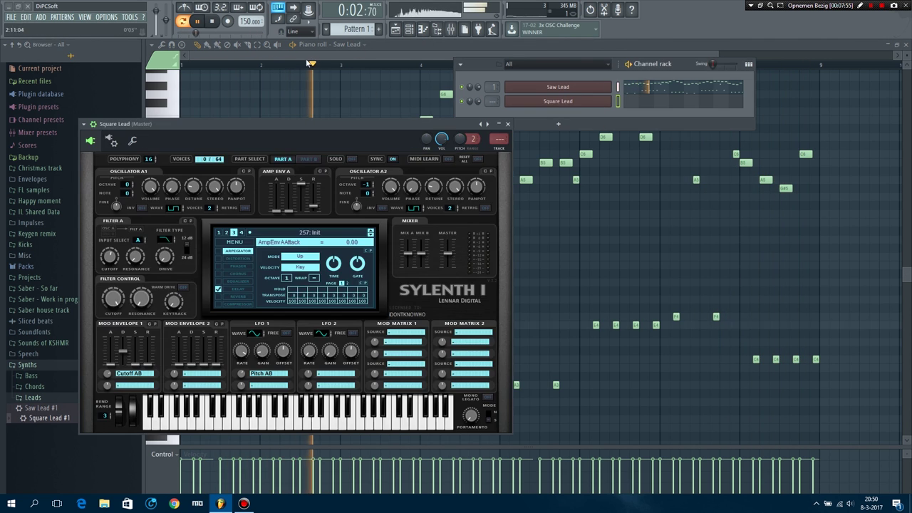
left_click(499, 125)
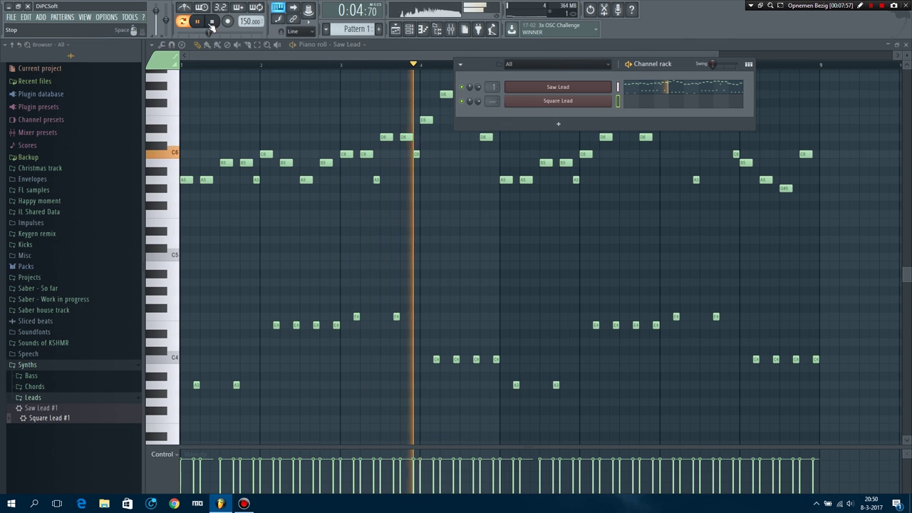
- Stop playback, add a short E5 note just before the first B5 in bar 1, and play the melody
key("space")
left_click(185, 180)
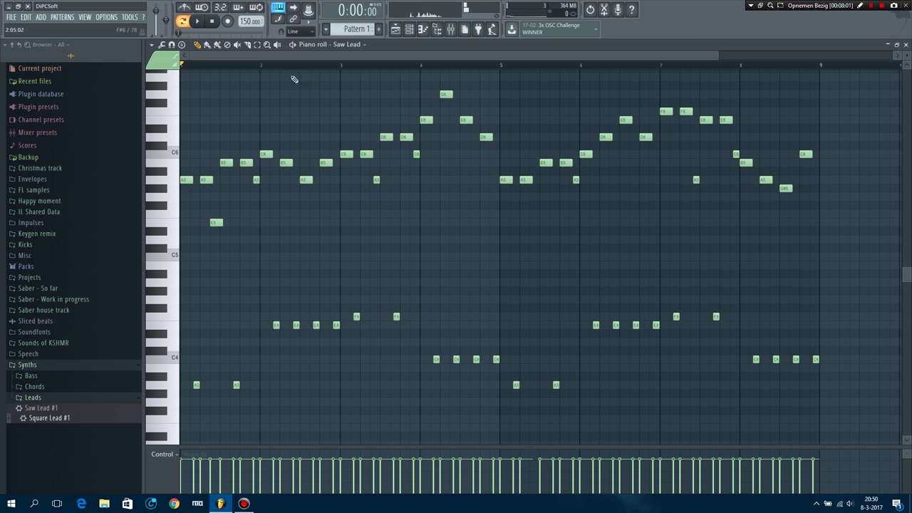
left_click_drag(717, 57, 300, 56)
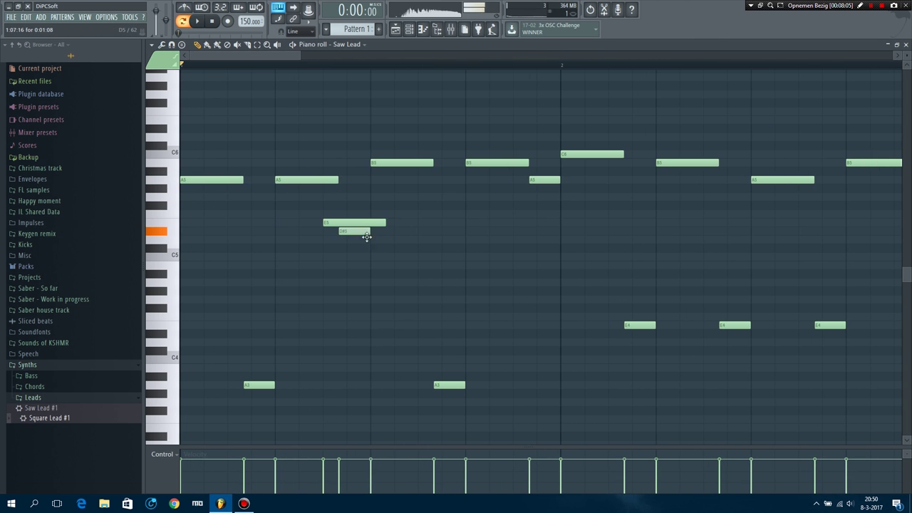
key("space")
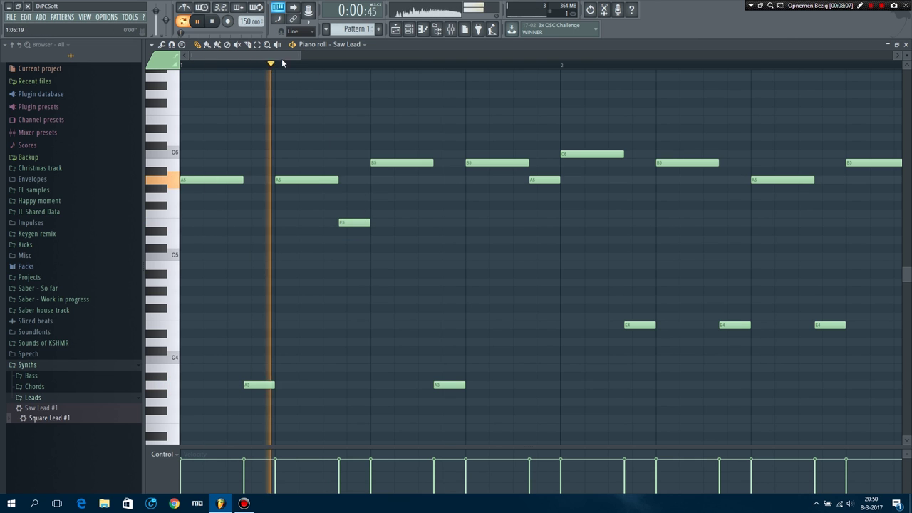
- Copy the Saw Lead's notes to the Square Lead channel, route it to mixer track 1, and adjust its channel volume
left_click_drag(305, 57, 624, 127)
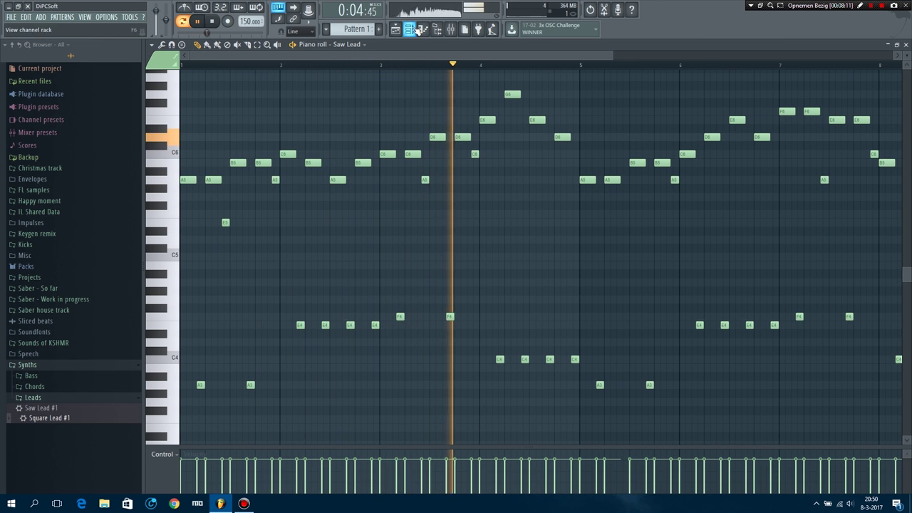
key("F6")
left_click(41, 418)
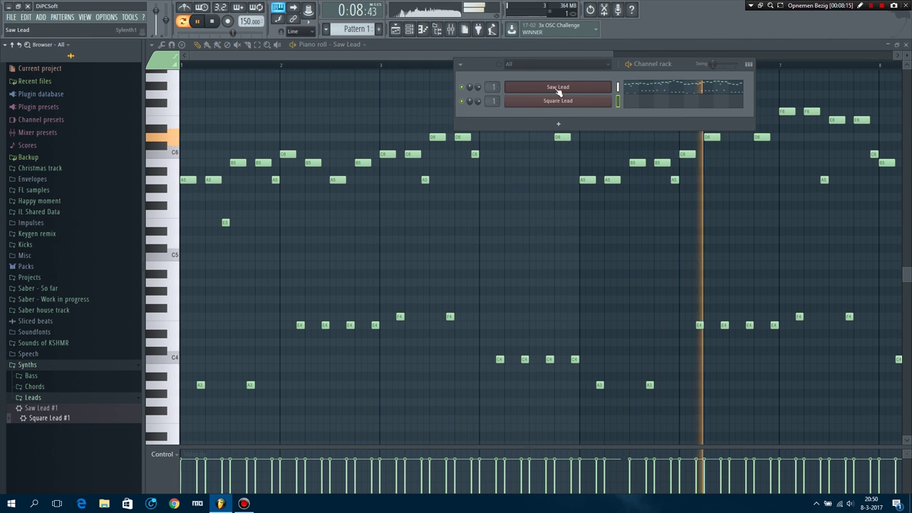
right_click(610, 98)
left_click(578, 106)
right_click(609, 98)
key("Escape")
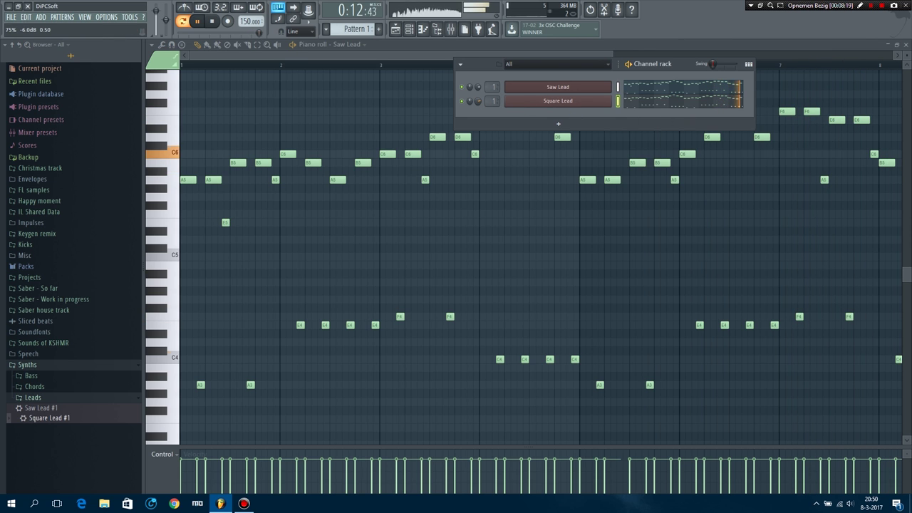
right_click(479, 92)
key("Escape")
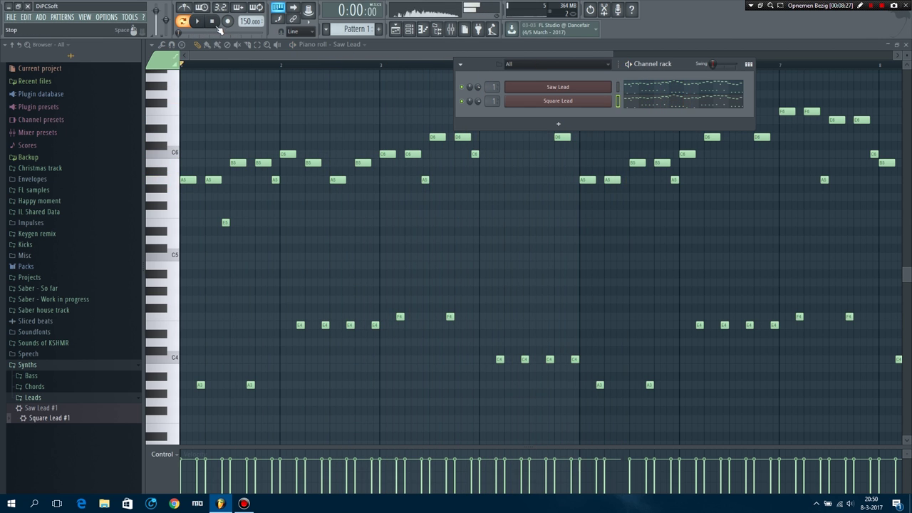
- Add a matching short E5 note before the first B5 in bar 5 and copy the Saw Lead's notes to Square Lead again
left_click(519, 44)
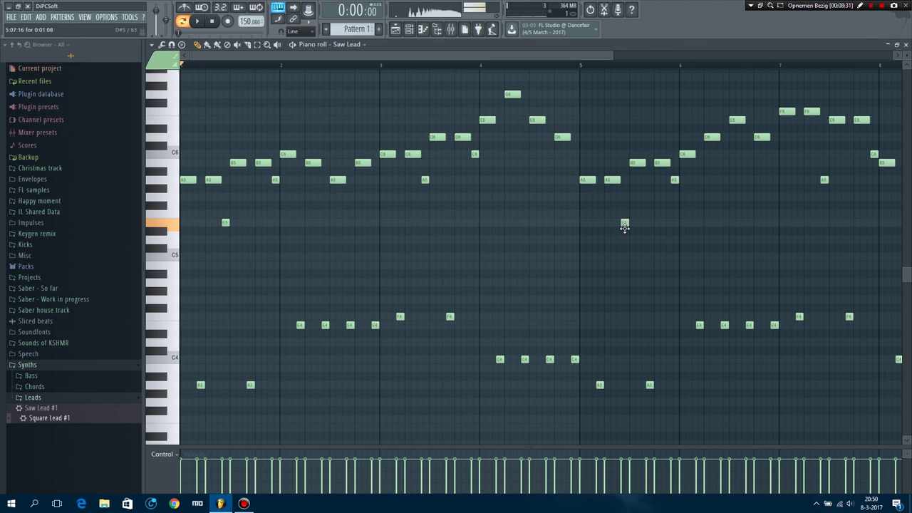
left_click(411, 29)
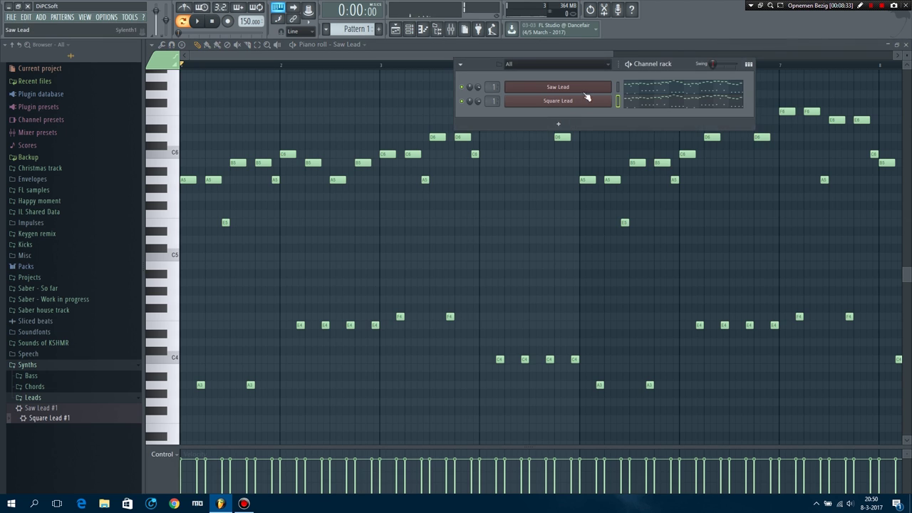
right_click(570, 92)
left_click(714, 97)
right_click(590, 102)
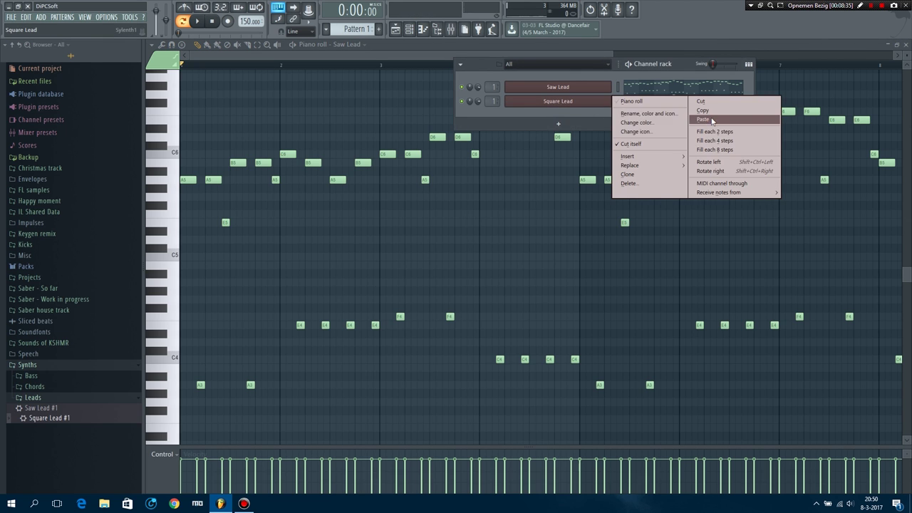
left_click(704, 116)
left_click(504, 50)
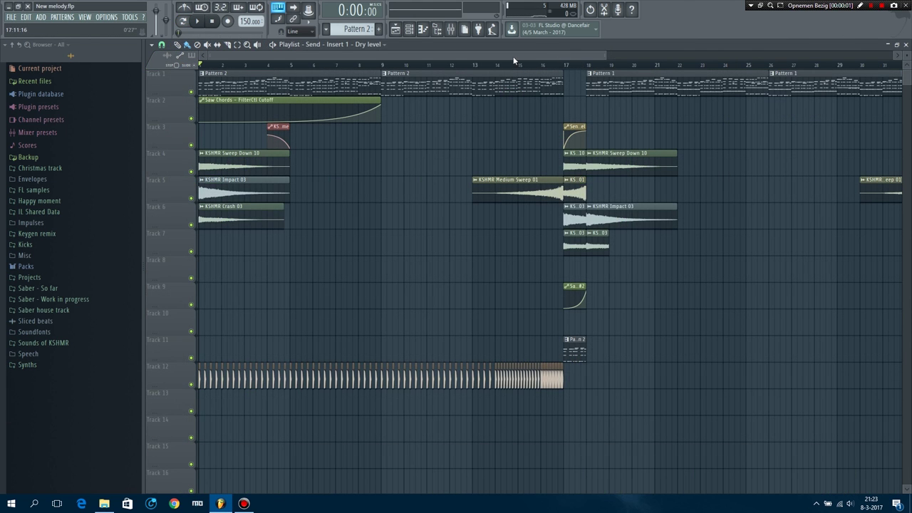
- Play the New melody.flp arrangement in the playlist and look over its channels in the channel rack
left_click_drag(604, 53, 702, 55)
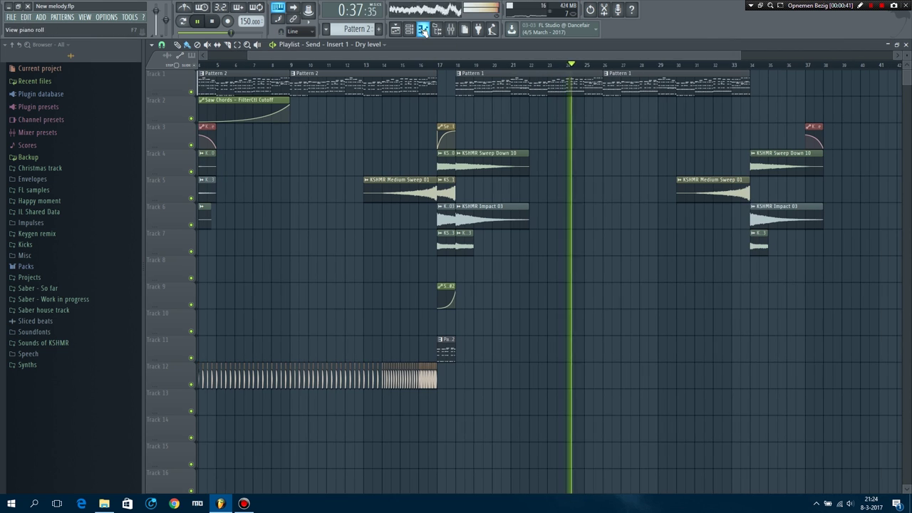
key("F6")
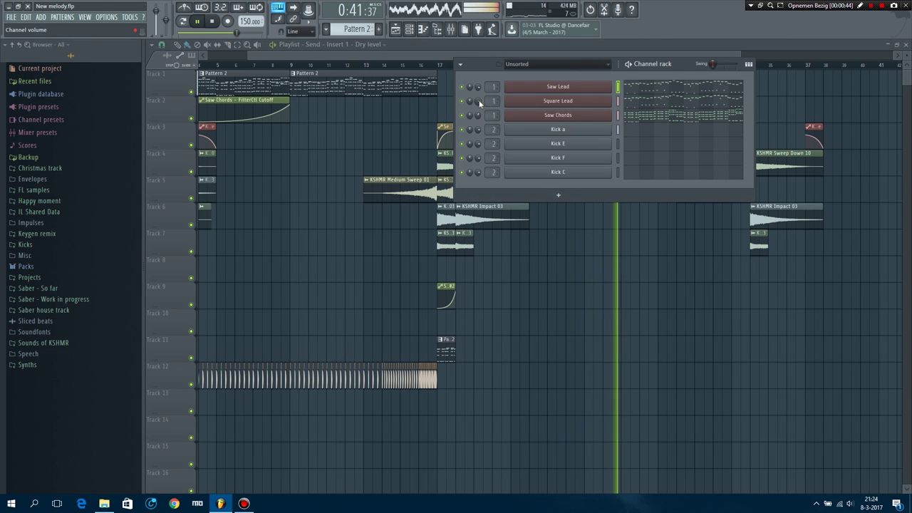
key("F6")
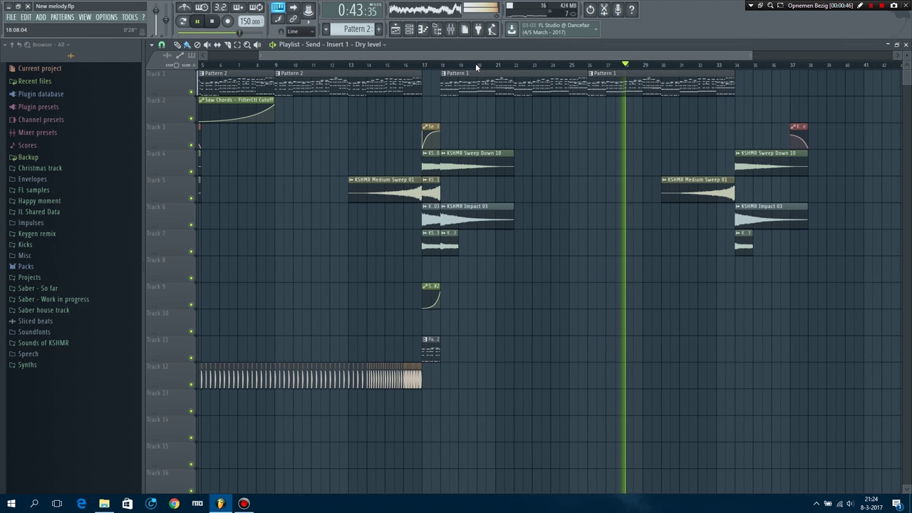